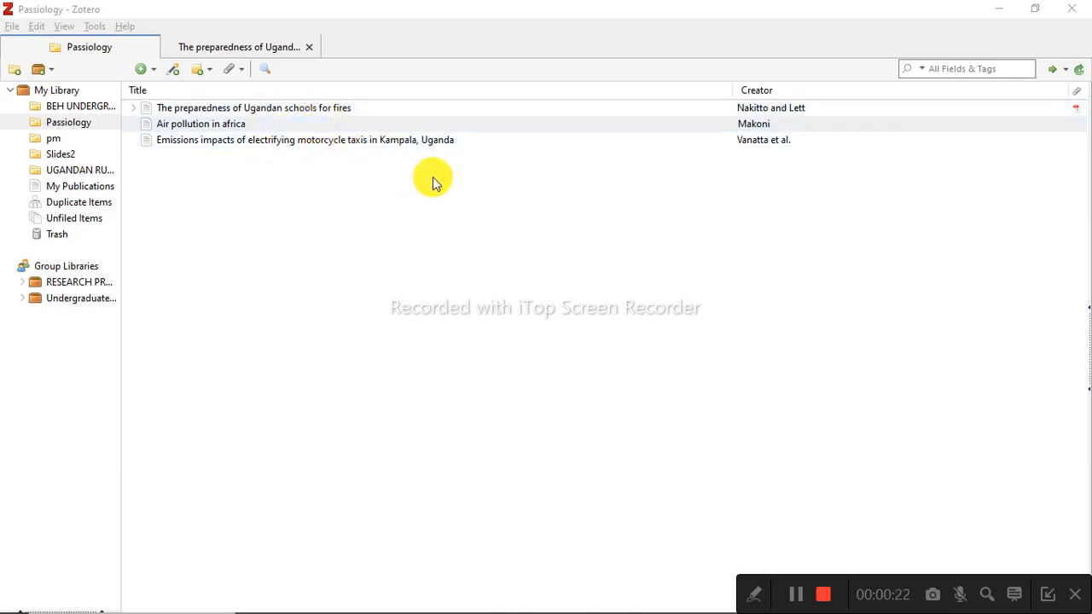
- Switch to Document1 in Word and copy all the Lorem ipsum paragraphs
{"action": "mouse_move", "coordinate": [611, 605]}
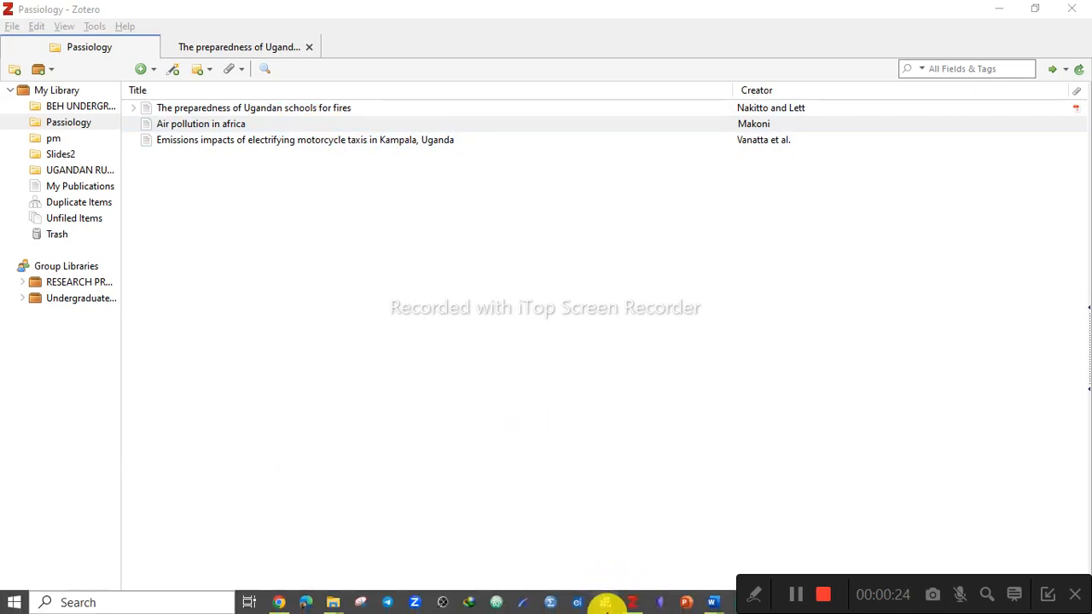
{"action": "mouse_move", "coordinate": [712, 602]}
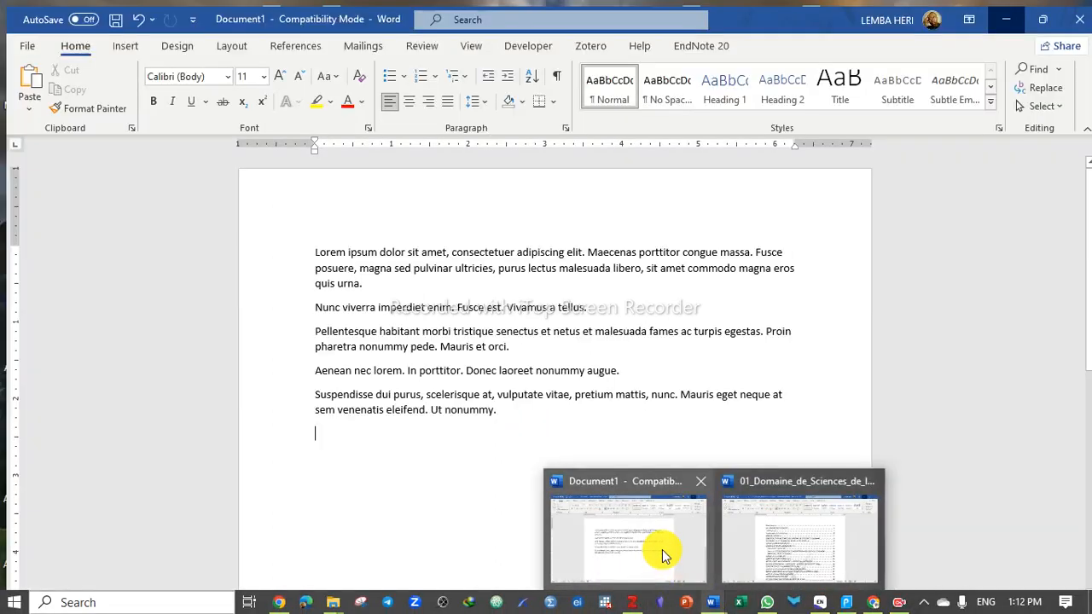
{"action": "left_click", "coordinate": [663, 549]}
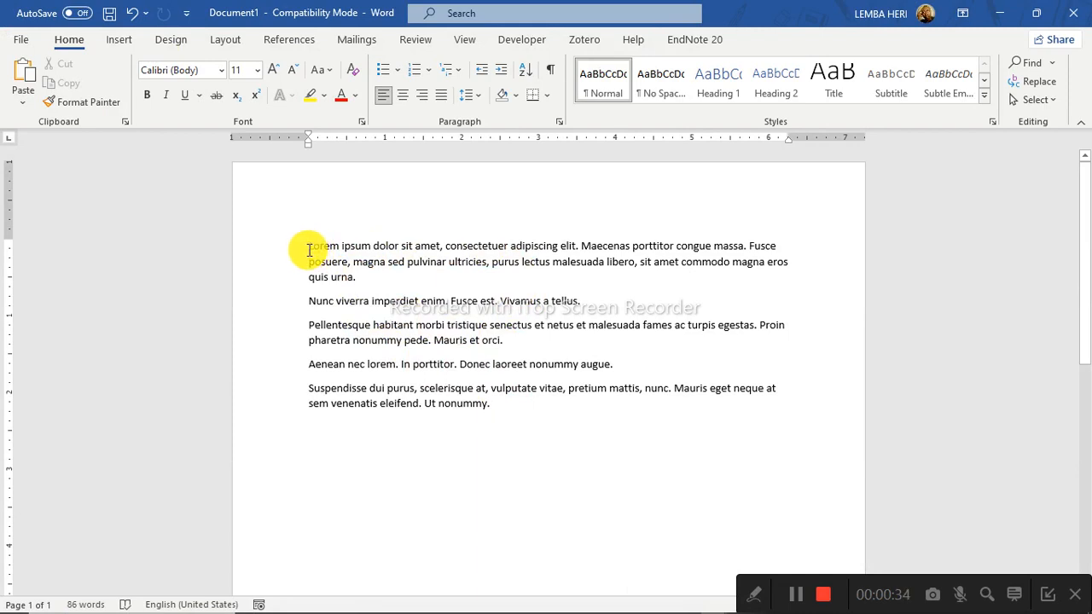
{"action": "left_click_drag", "start_coordinate": [307, 245], "coordinate": [525, 403]}
{"action": "key", "text": "ctrl+c"}
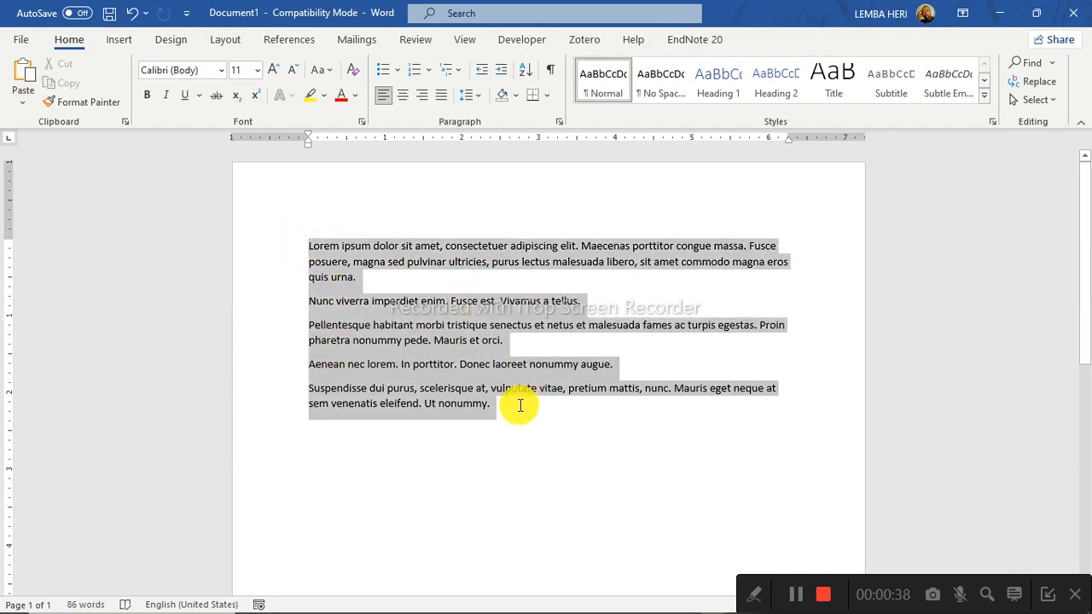
- Paste the copied paragraphs repeatedly after the existing text until the document fills four pages, and return to its beginning
{"action": "left_click", "coordinate": [500, 412]}
{"action": "key", "text": "Return"}
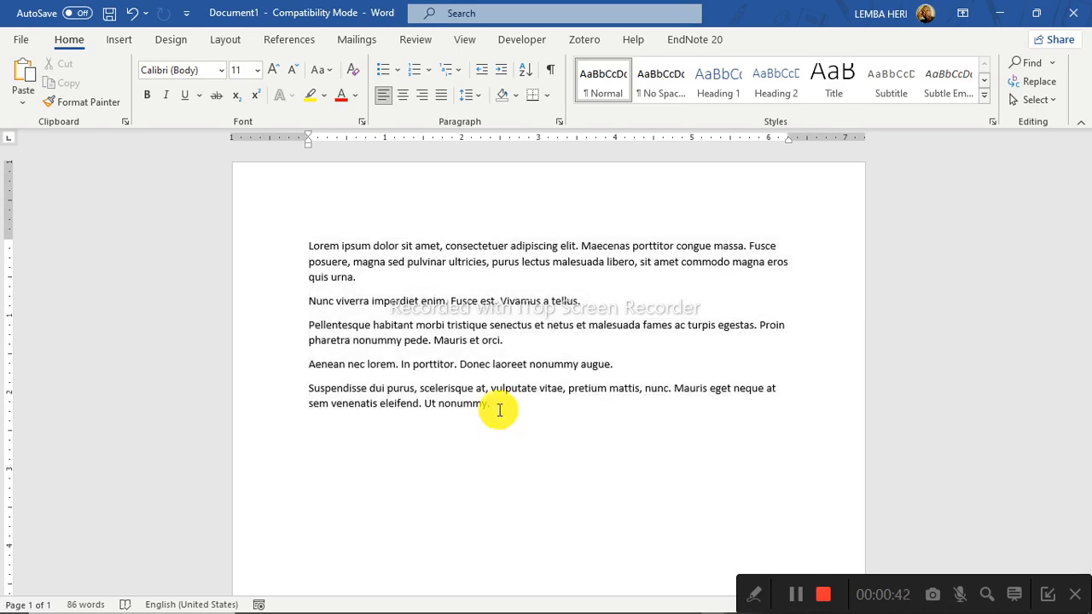
{"action": "key", "text": "ctrl+v"}
{"action": "key", "text": "ctrl+v"}
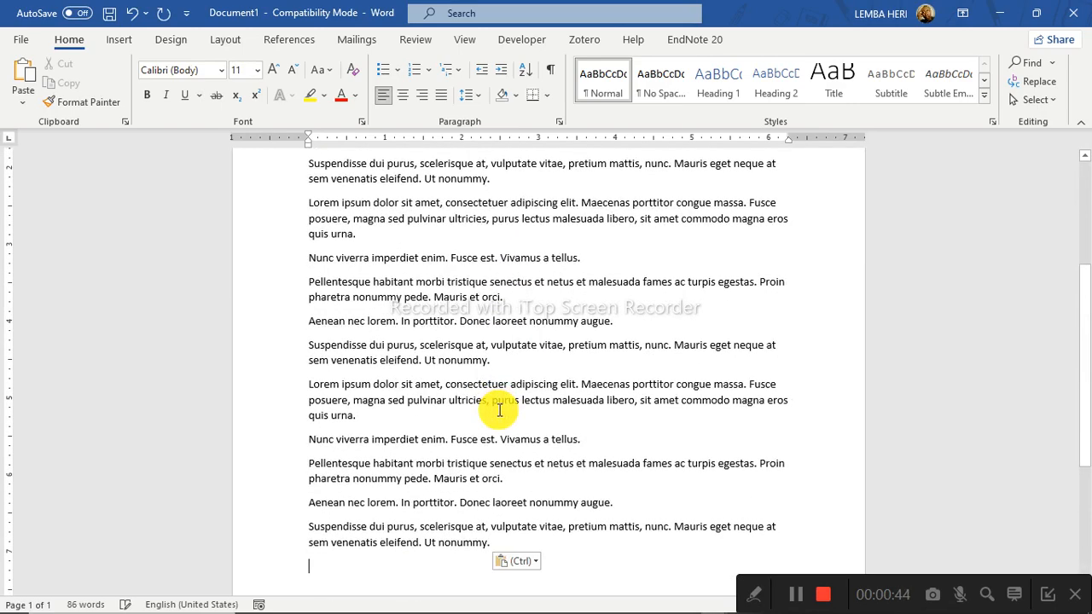
{"action": "key", "text": "ctrl+v"}
{"action": "key", "text": "ctrl+v"}
{"action": "key", "text": "ctrl+v"}
{"action": "key", "text": "ctrl+v"}
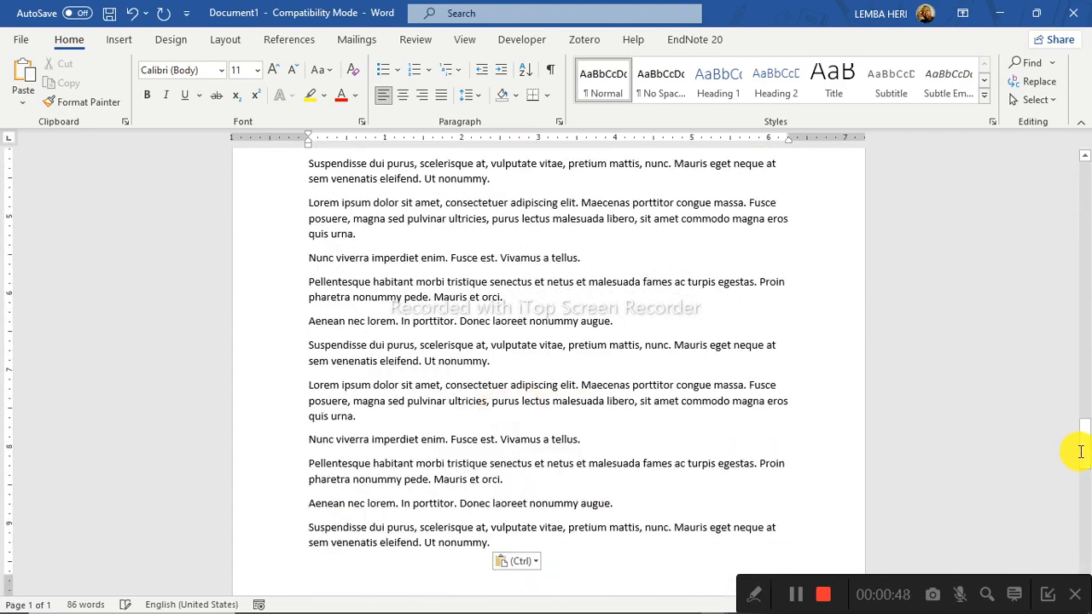
{"action": "left_click_drag", "start_coordinate": [1086, 455], "coordinate": [1083, 77]}
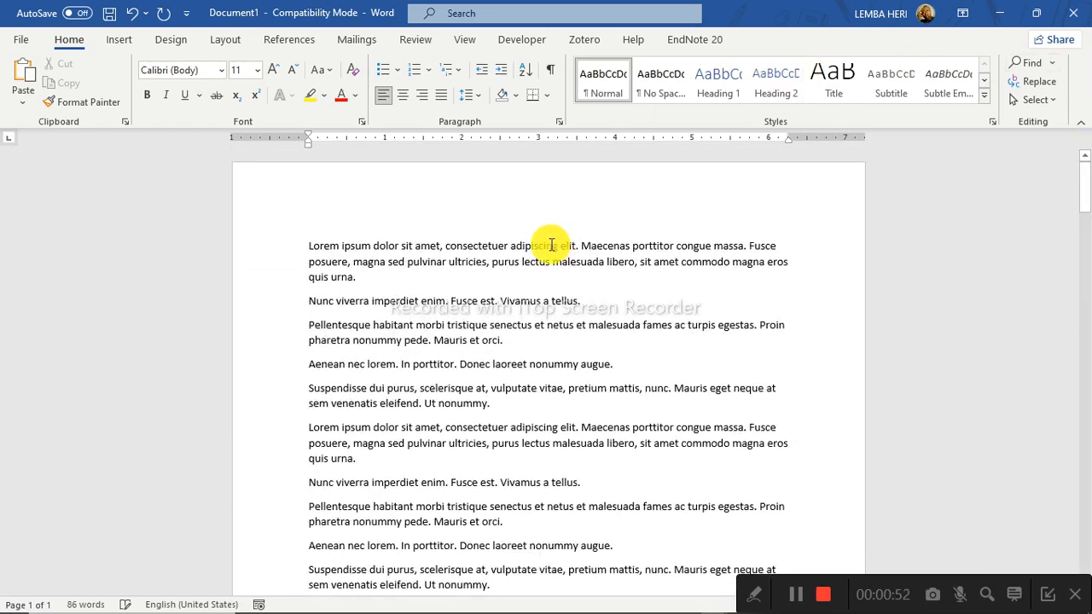
- Start a Zotero citation before the first paragraph's full stop, using Cite Them Right 12th edition - Harvard, stored as fields with automatic updates
{"action": "left_click", "coordinate": [314, 249]}
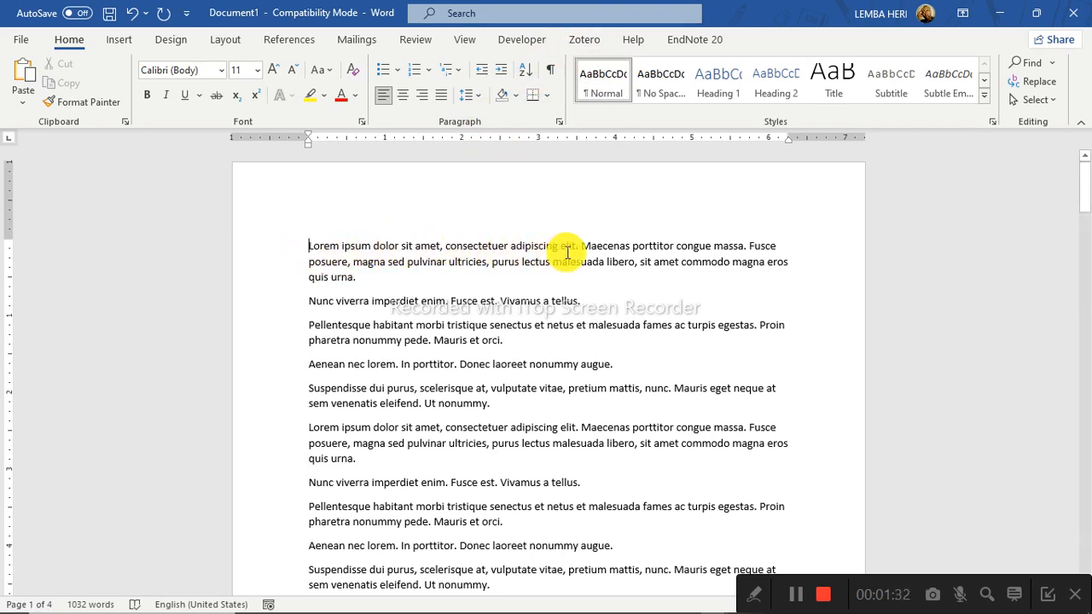
{"action": "left_click", "coordinate": [355, 279]}
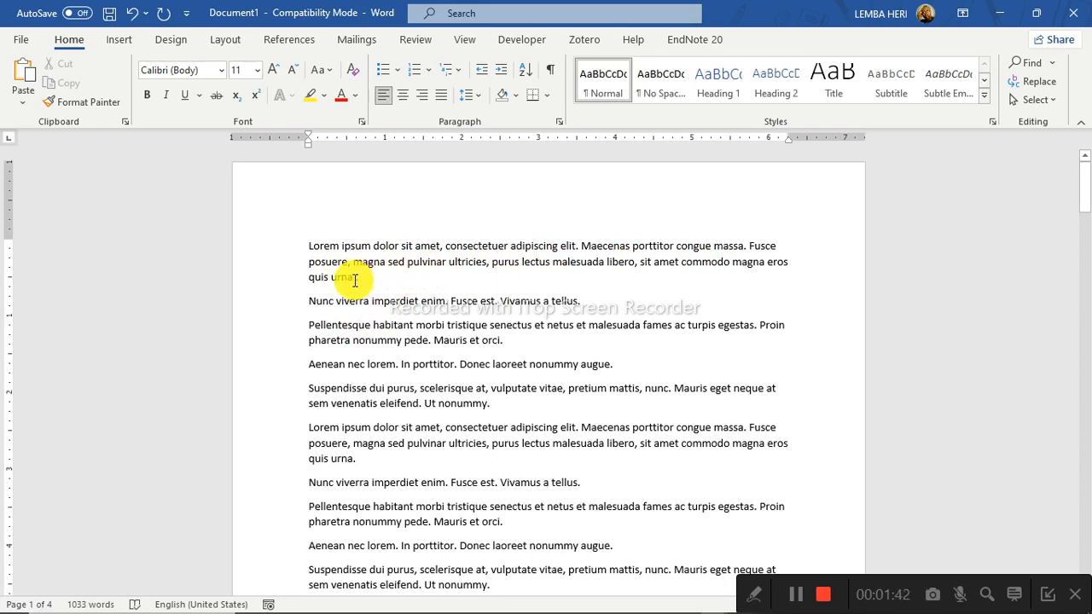
{"action": "left_click", "coordinate": [584, 40]}
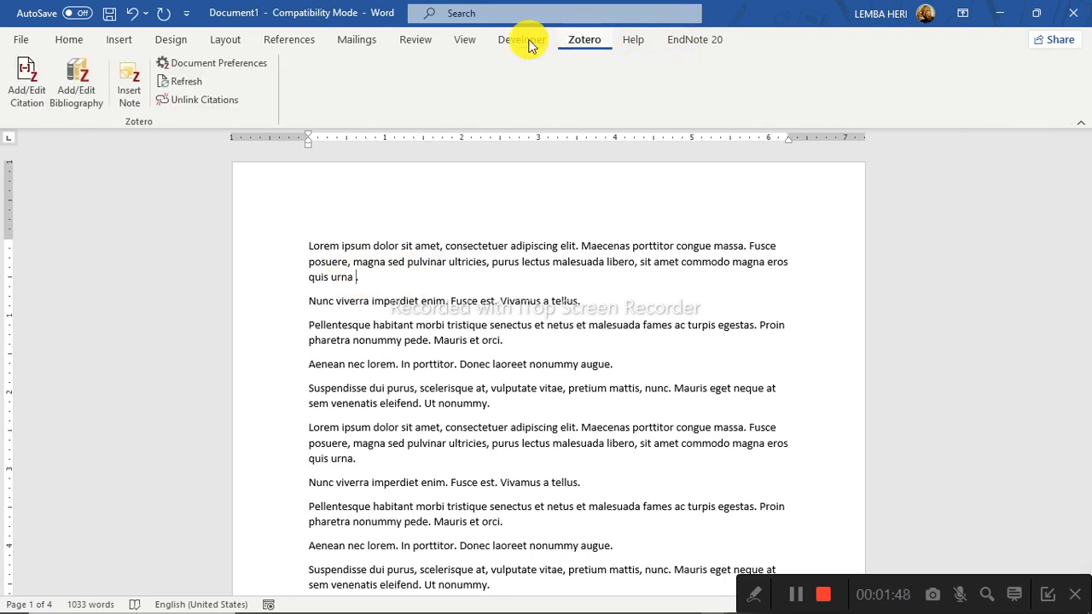
{"action": "left_click", "coordinate": [25, 80]}
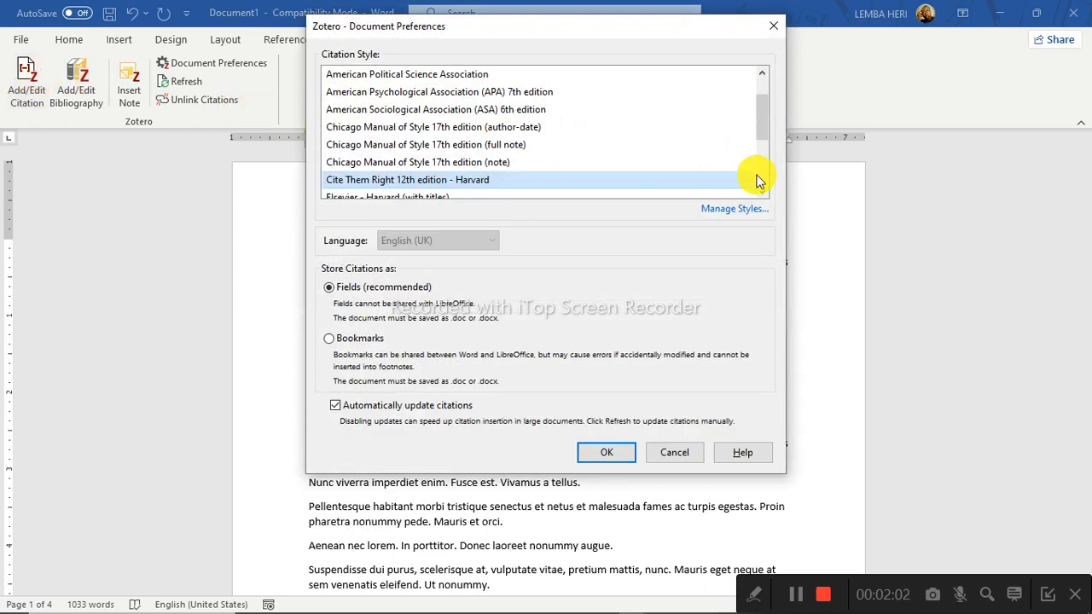
{"action": "scroll", "coordinate": [762, 126], "scroll_direction": "down", "scroll_amount": 1}
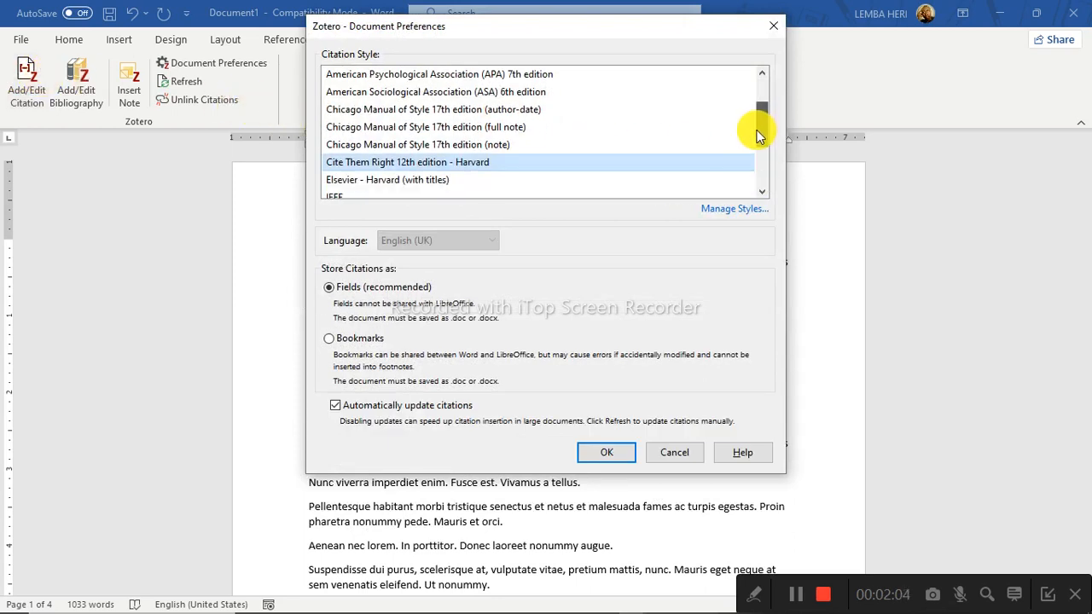
{"action": "scroll", "coordinate": [752, 136], "scroll_direction": "down", "scroll_amount": 1}
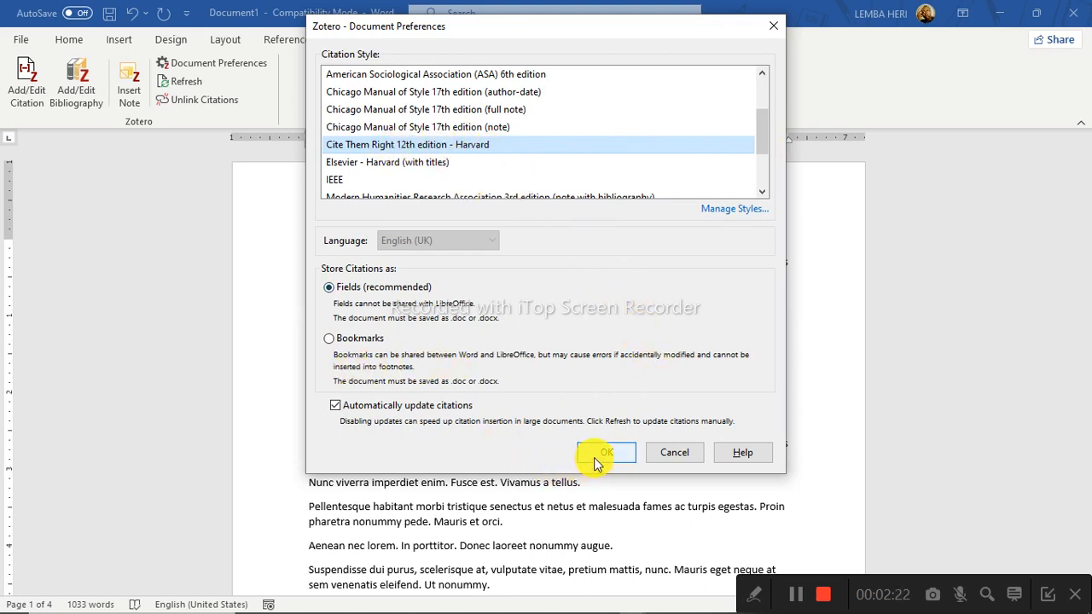
{"action": "left_click", "coordinate": [335, 407]}
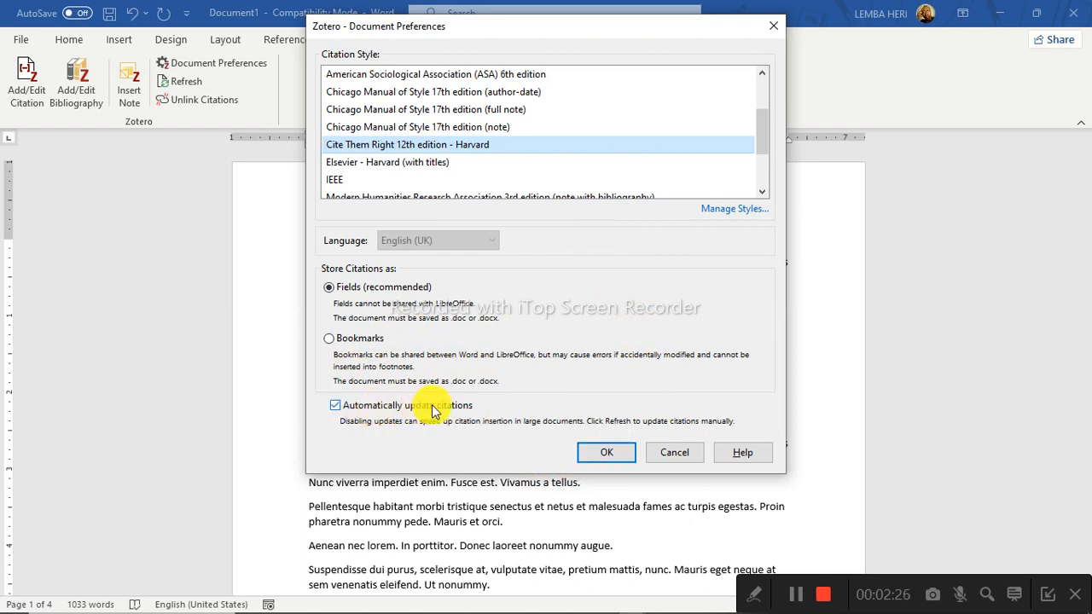
{"action": "left_click", "coordinate": [602, 455]}
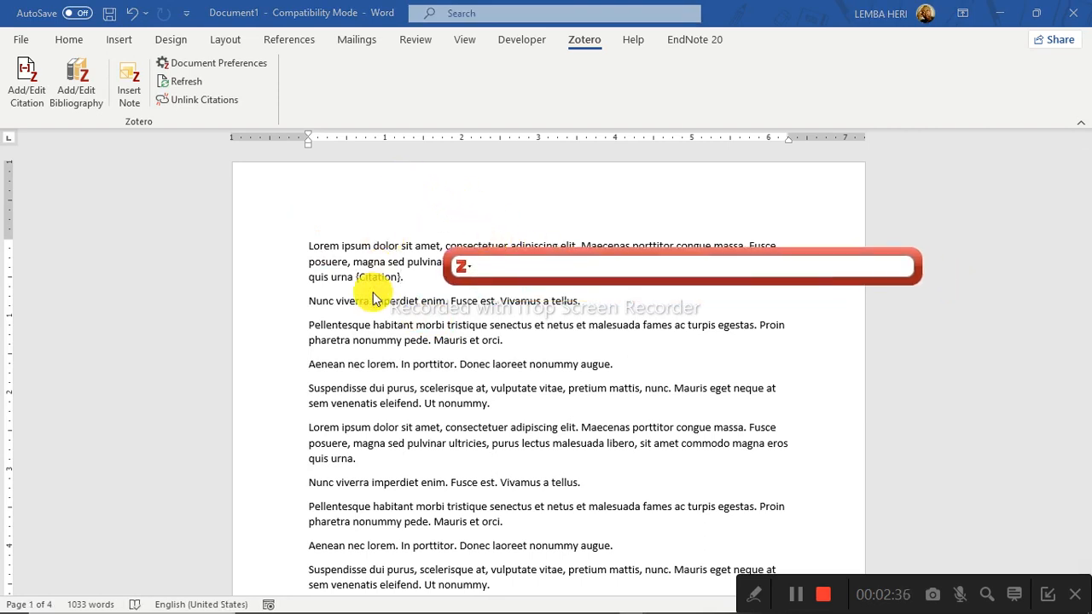
{"action": "left_click_drag", "start_coordinate": [451, 275], "coordinate": [400, 361]}
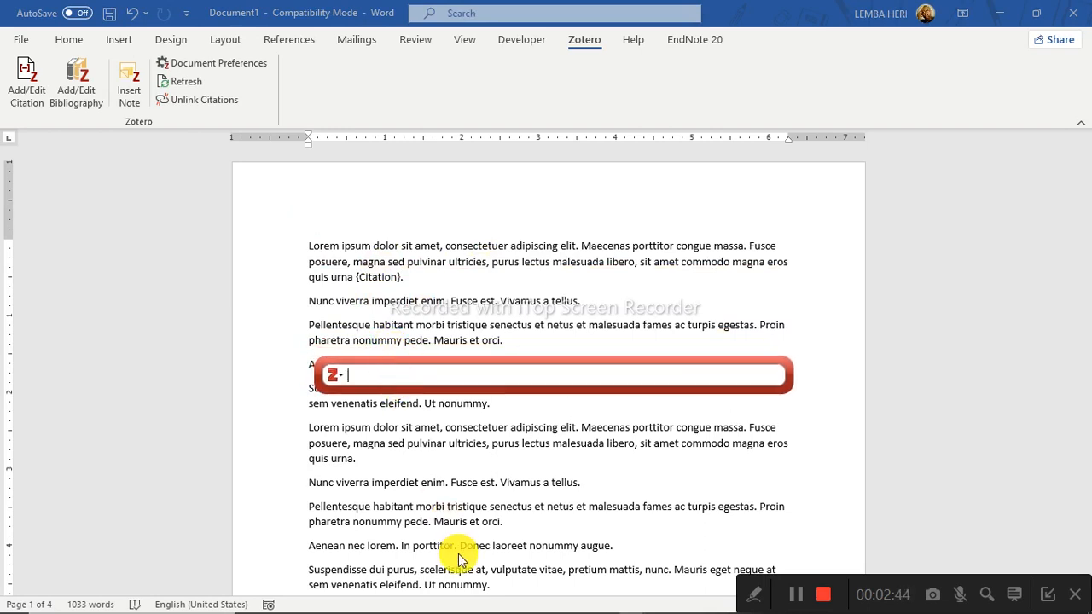
- Switch to Zotero and examine the Pharmaceutical wastes collection in the Undergraduate group library and the Passiology collection in My Library
{"action": "mouse_move", "coordinate": [643, 609]}
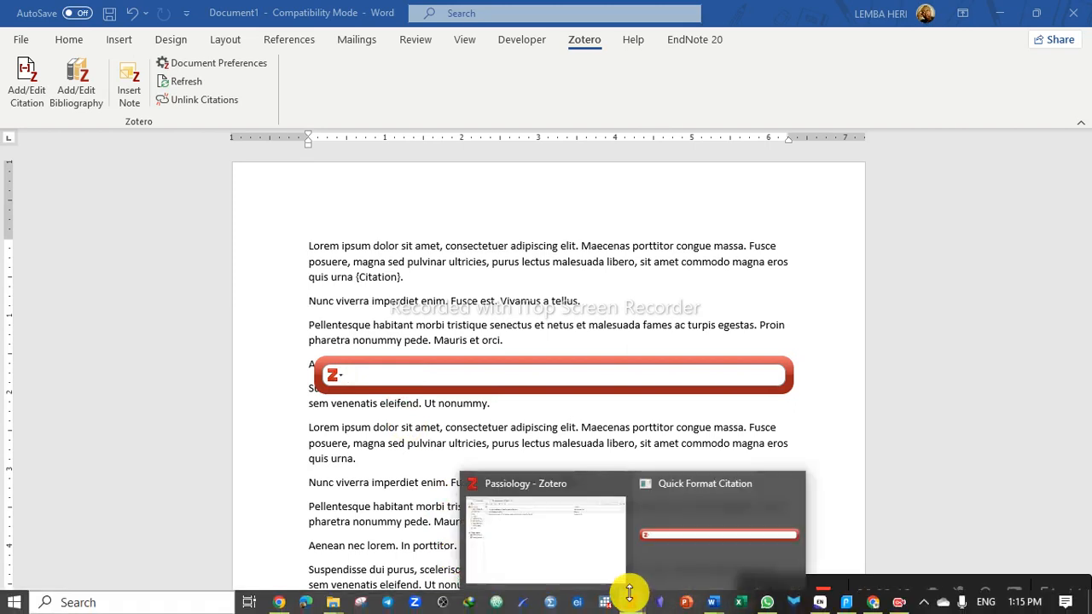
{"action": "left_click", "coordinate": [566, 517]}
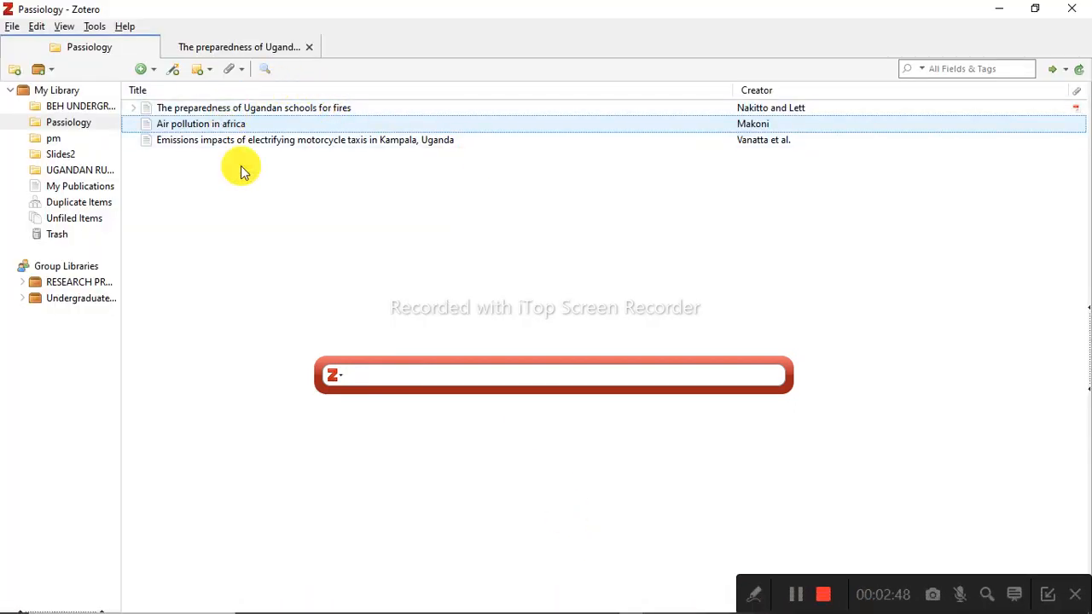
{"action": "left_click", "coordinate": [24, 298]}
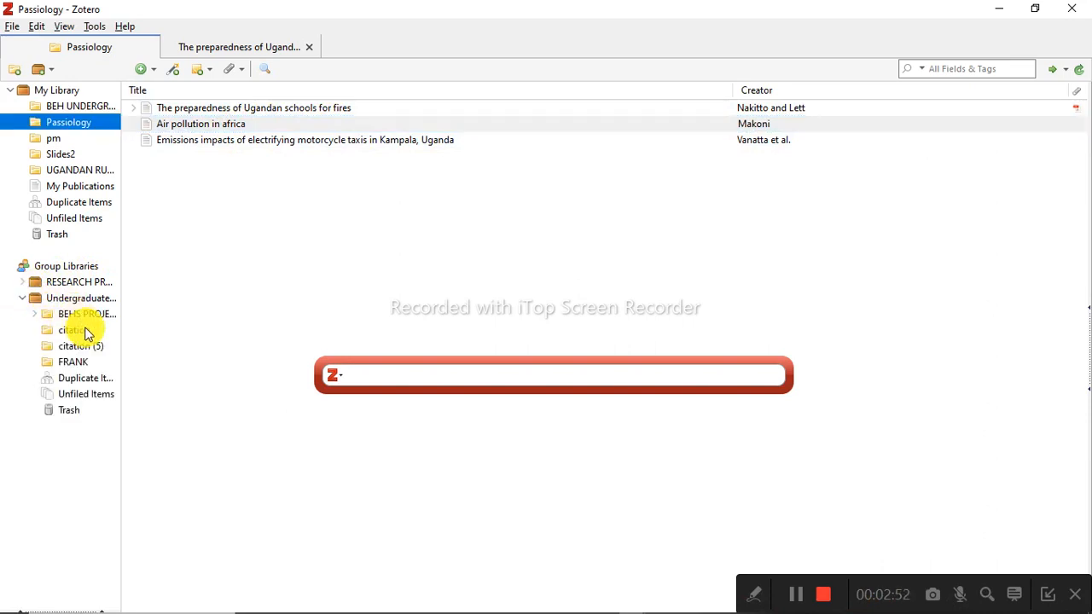
{"action": "left_click", "coordinate": [35, 315]}
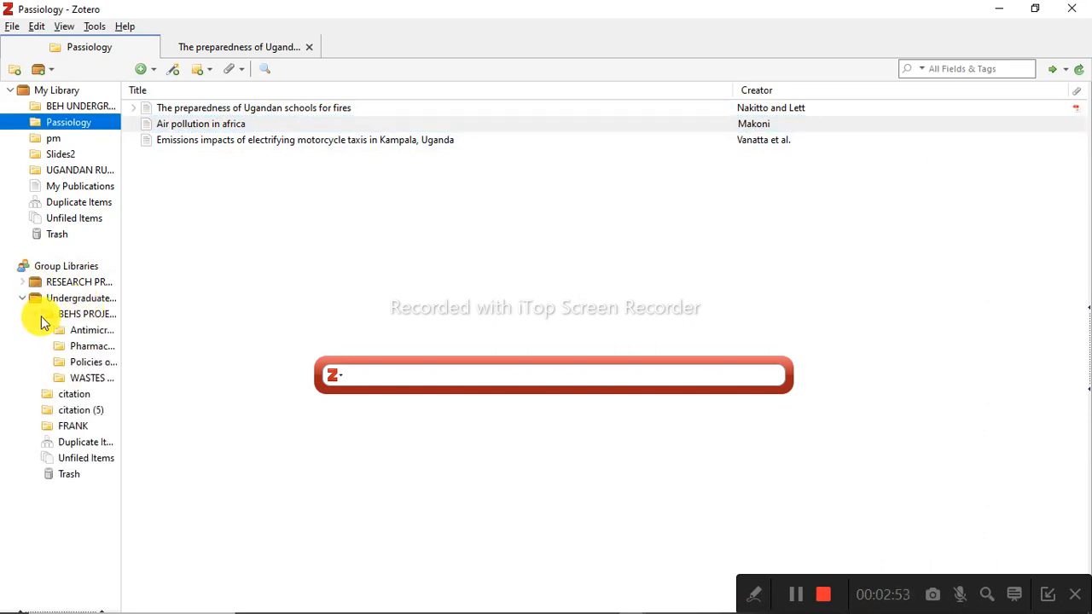
{"action": "left_click", "coordinate": [77, 346]}
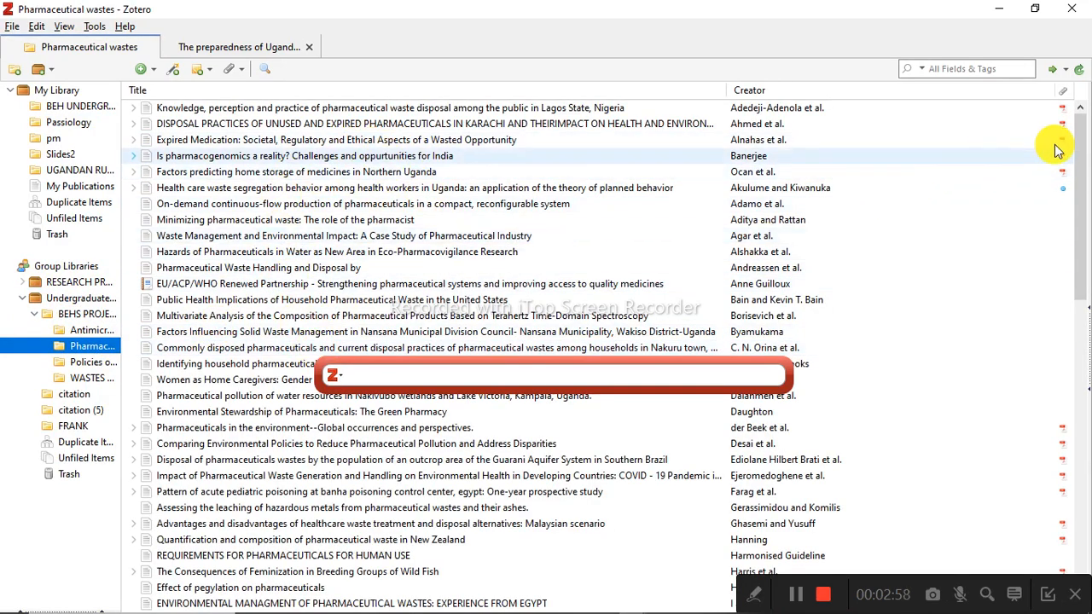
{"action": "left_click_drag", "start_coordinate": [1080, 134], "coordinate": [1081, 85]}
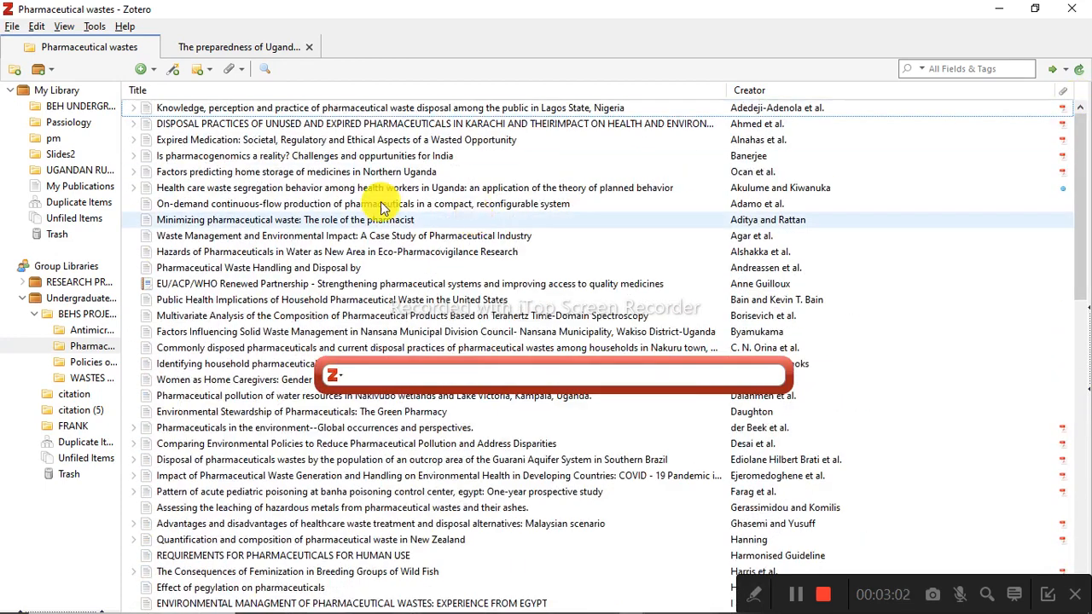
{"action": "left_click", "coordinate": [77, 122]}
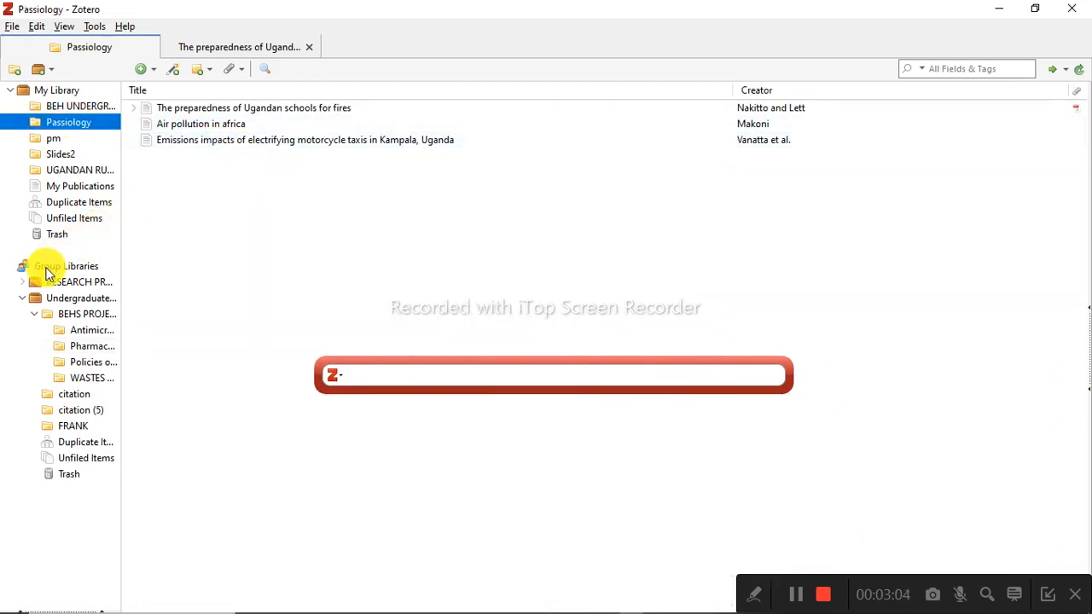
{"action": "left_click", "coordinate": [22, 297]}
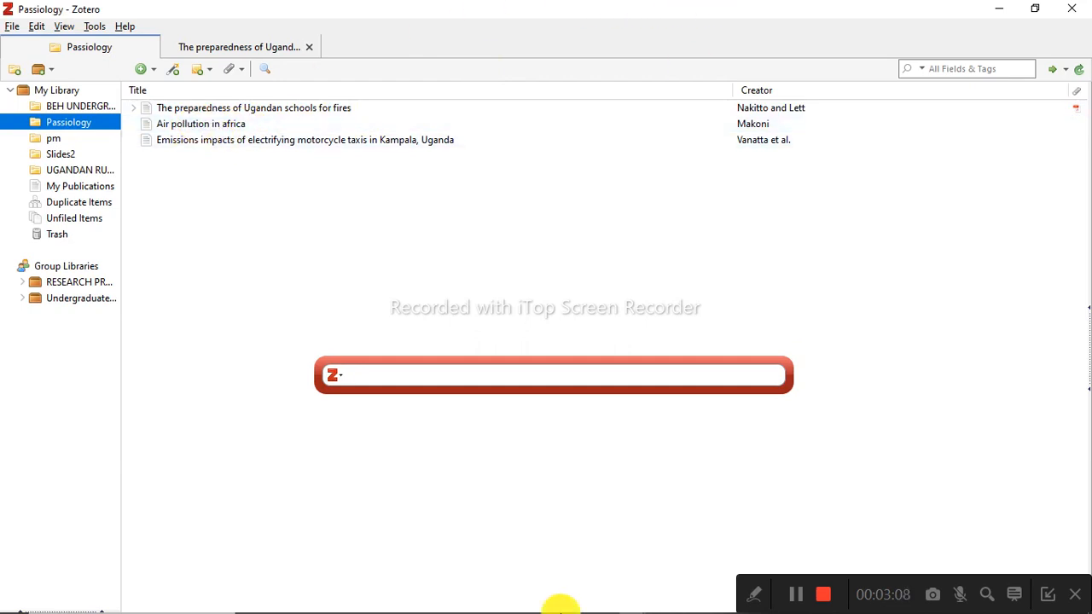
- Switch back to Document1 in Word, search the pending citation for "air pollution" and insert the 2020 article "Air pollution in africa" from My Library
{"action": "left_click", "coordinate": [708, 602]}
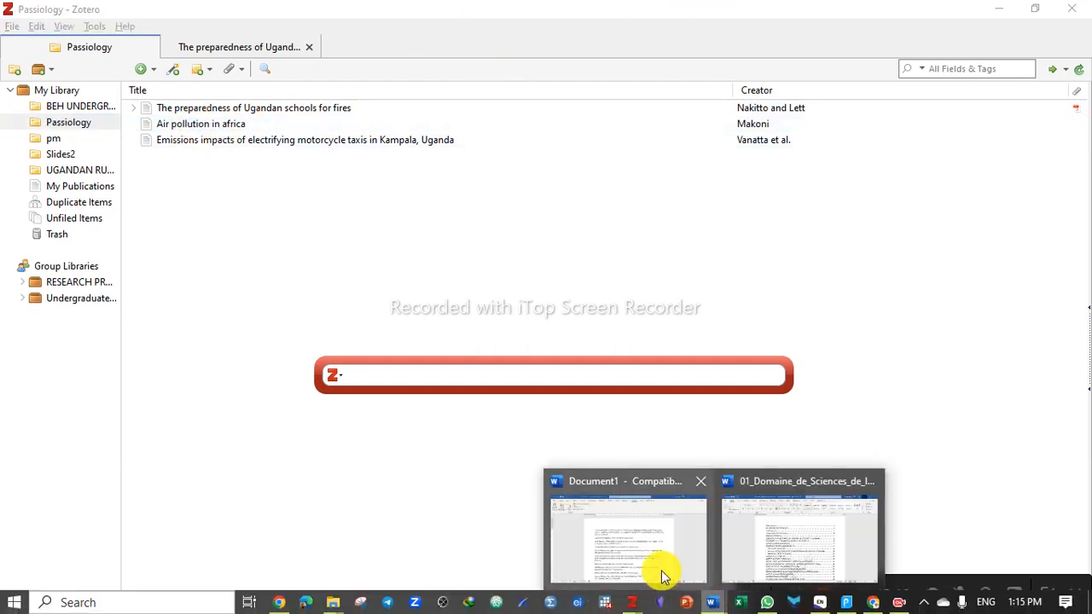
{"action": "left_click", "coordinate": [649, 555]}
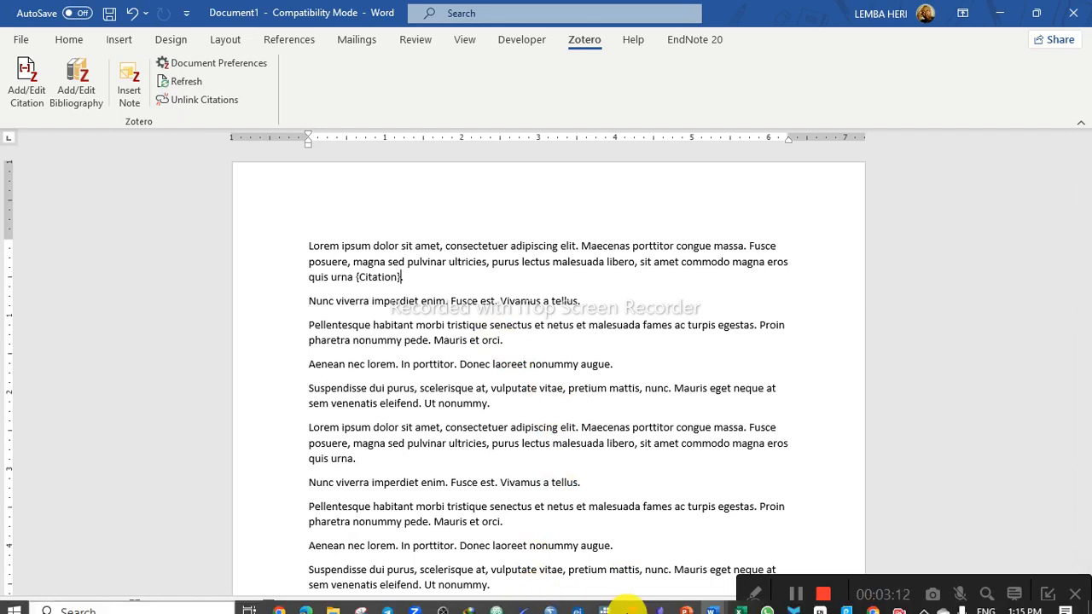
{"action": "mouse_move", "coordinate": [639, 599]}
{"action": "left_click", "coordinate": [677, 536]}
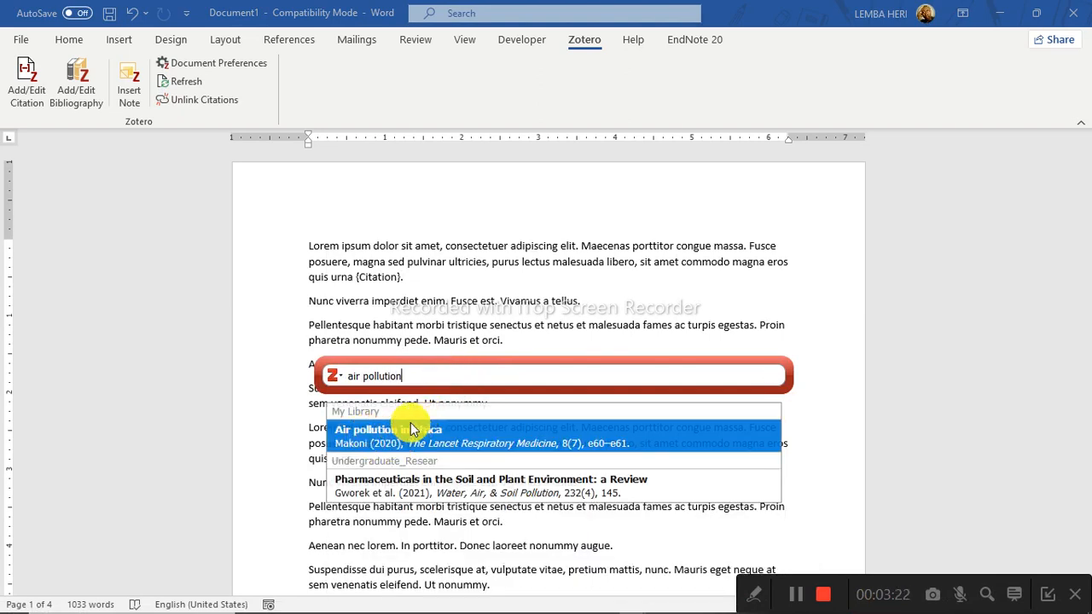
{"action": "left_click", "coordinate": [451, 445]}
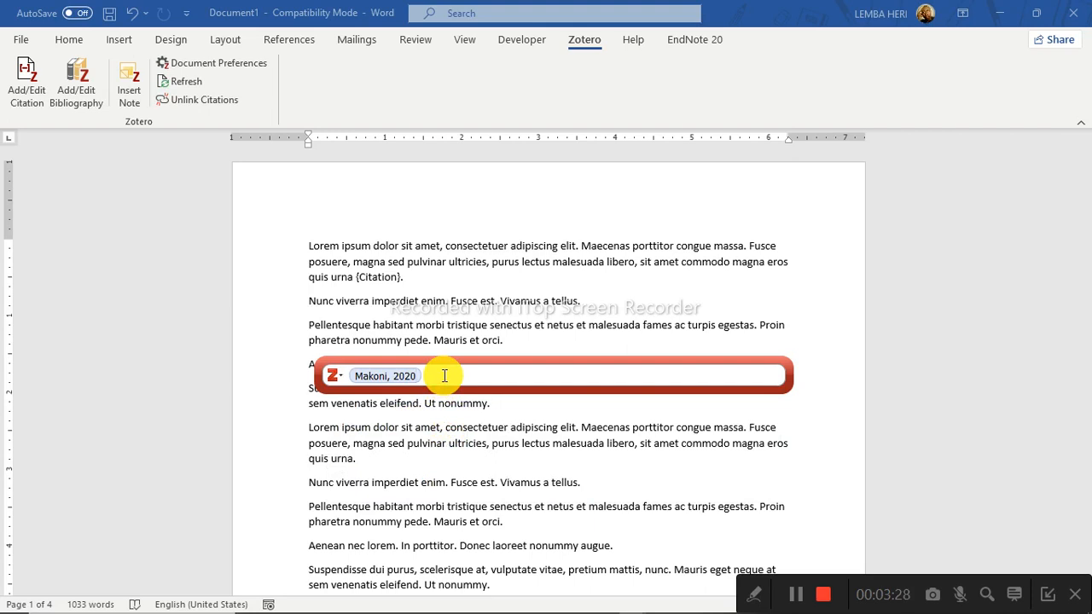
{"action": "key", "text": "Return"}
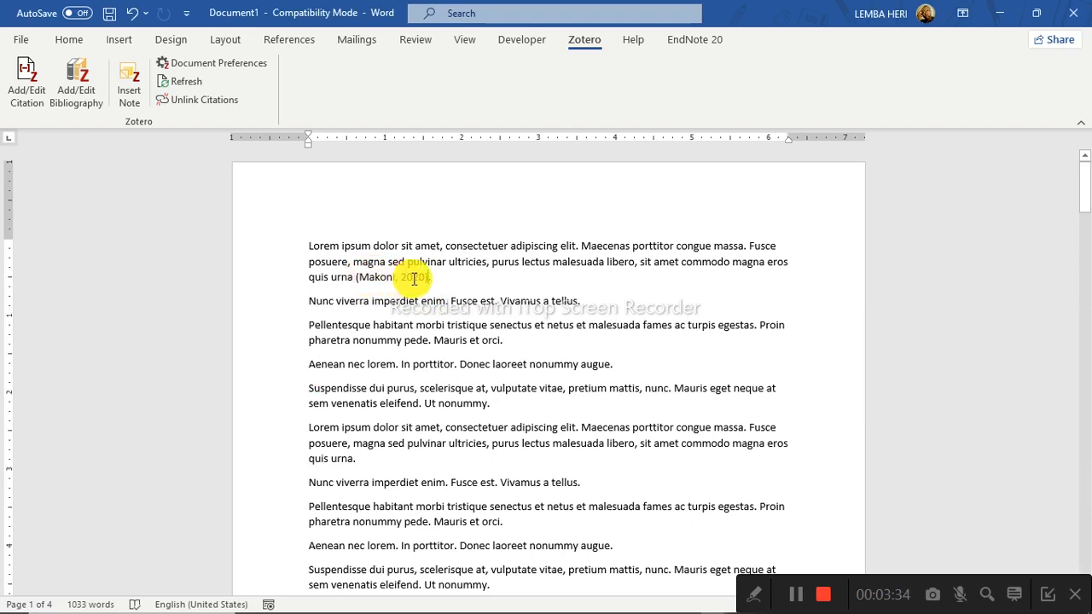
{"action": "left_click", "coordinate": [414, 277]}
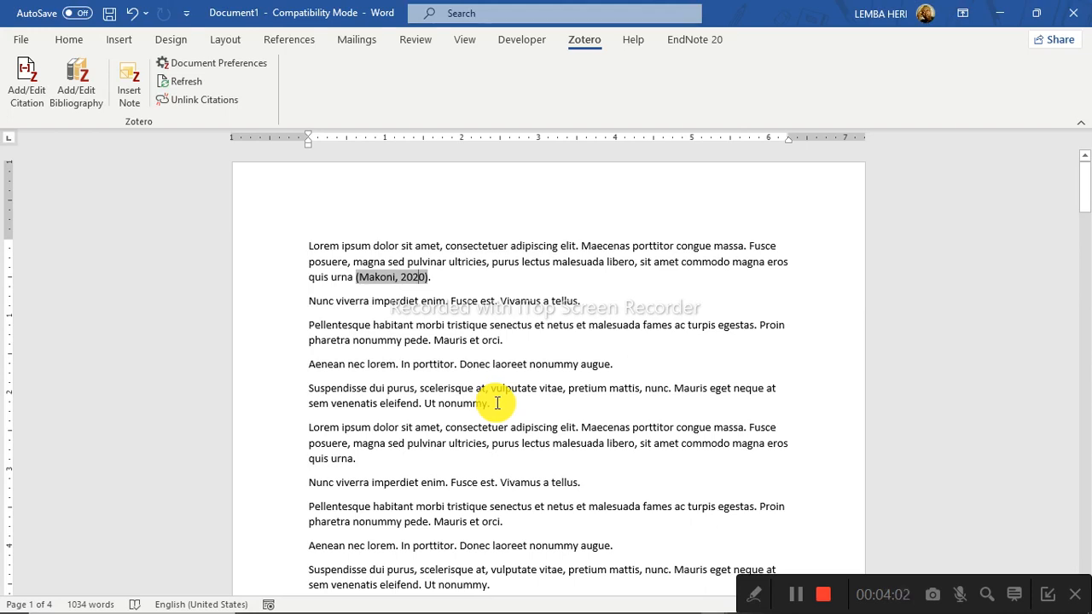
- Cite the 2021 article "Pharmaceuticals in the Soil and Plant Environment: a Review" before the fifth paragraph's final full stop, searching Zotero for "air pollution"
{"action": "left_click", "coordinate": [486, 409]}
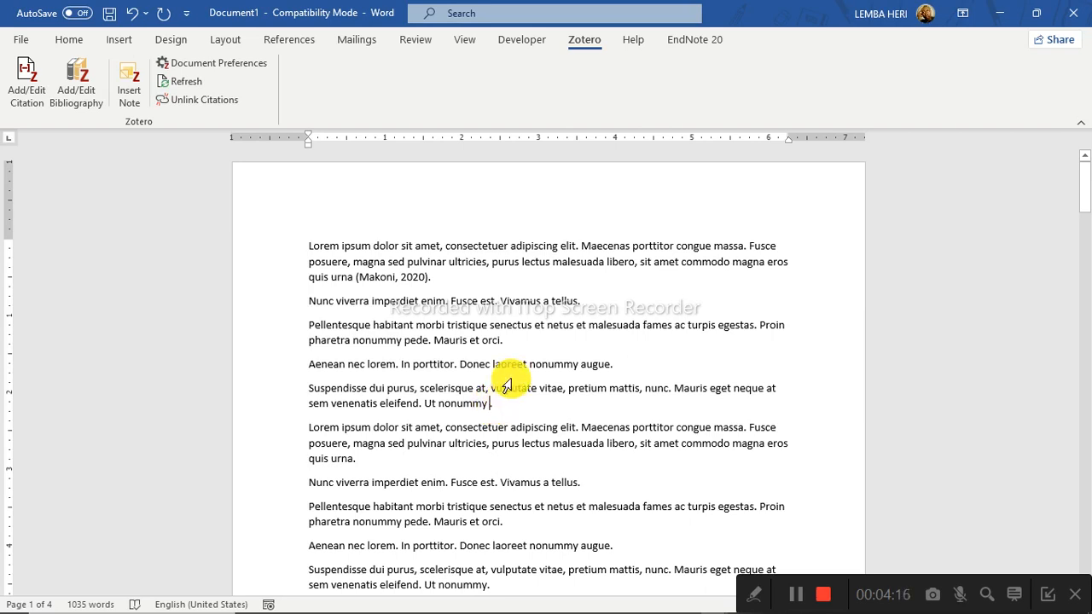
{"action": "left_click", "coordinate": [488, 404]}
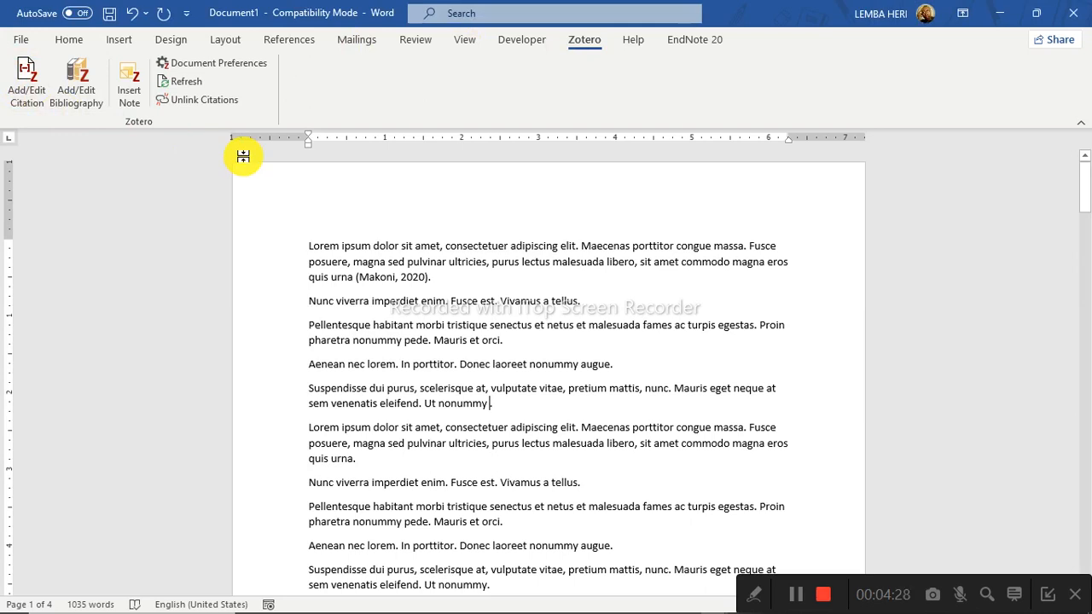
{"action": "left_click", "coordinate": [21, 91]}
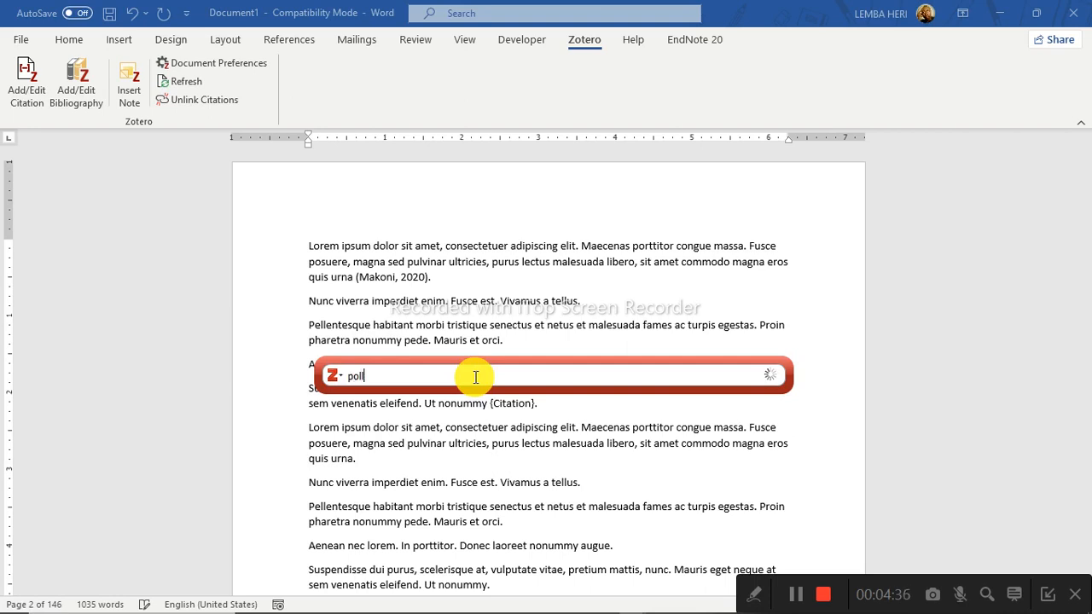
{"action": "key", "text": "BackSpace"}
{"action": "key", "text": "BackSpace"}
{"action": "key", "text": "BackSpace"}
{"action": "key", "text": "BackSpace"}
{"action": "type", "text": "ai"}
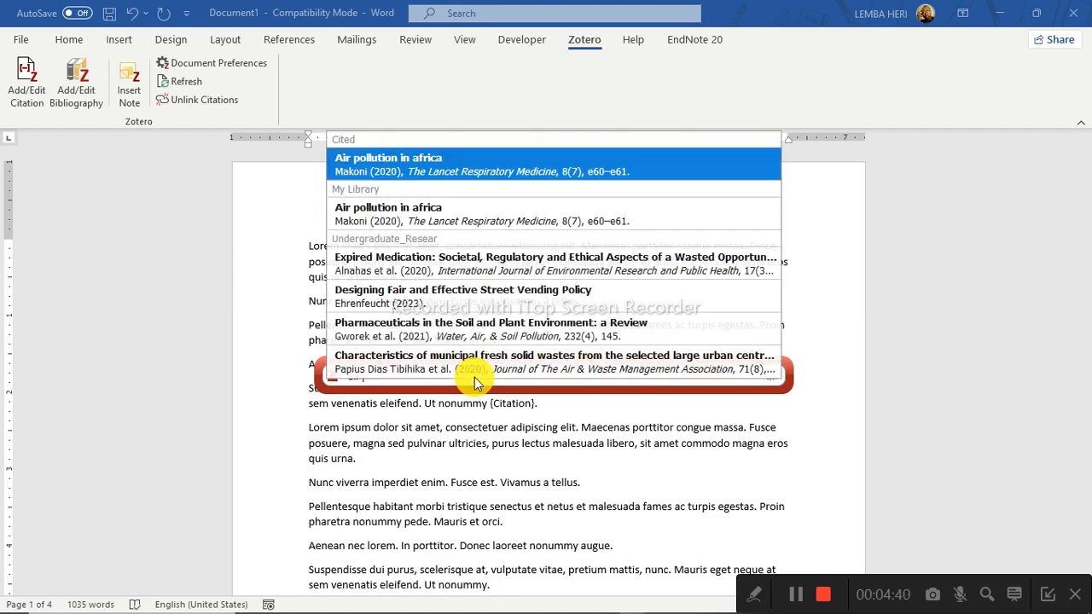
{"action": "type", "text": "r pollution"}
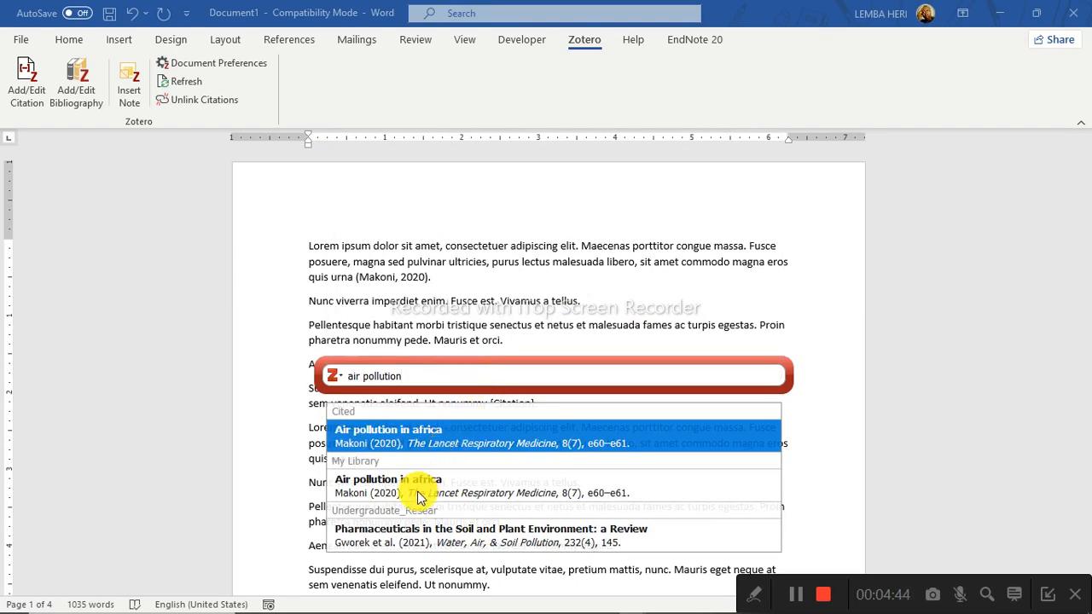
{"action": "left_click", "coordinate": [429, 544]}
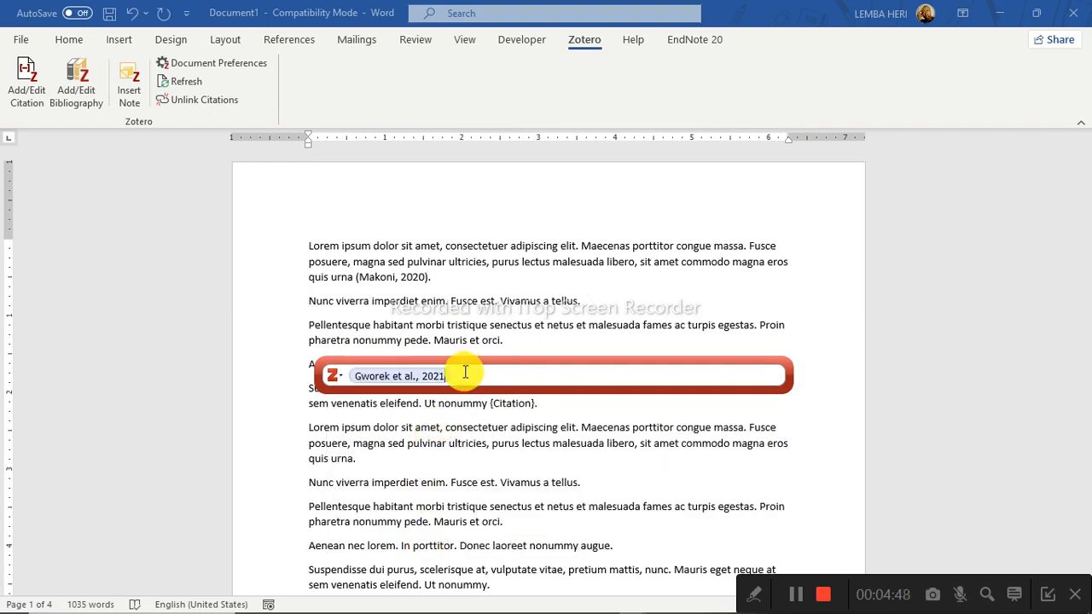
{"action": "key", "text": "Return"}
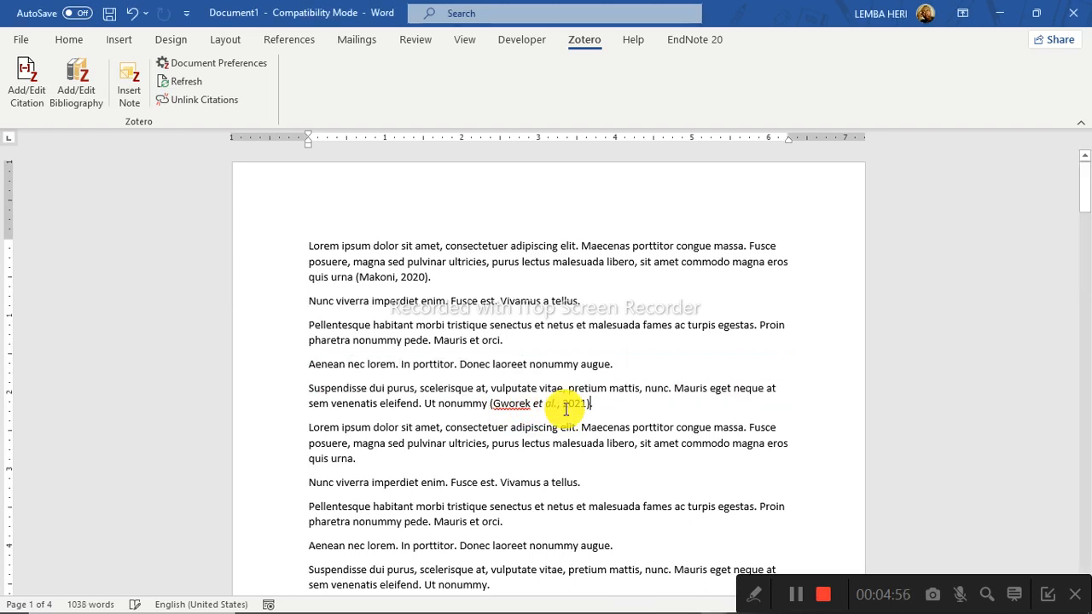
{"action": "left_click", "coordinate": [567, 405]}
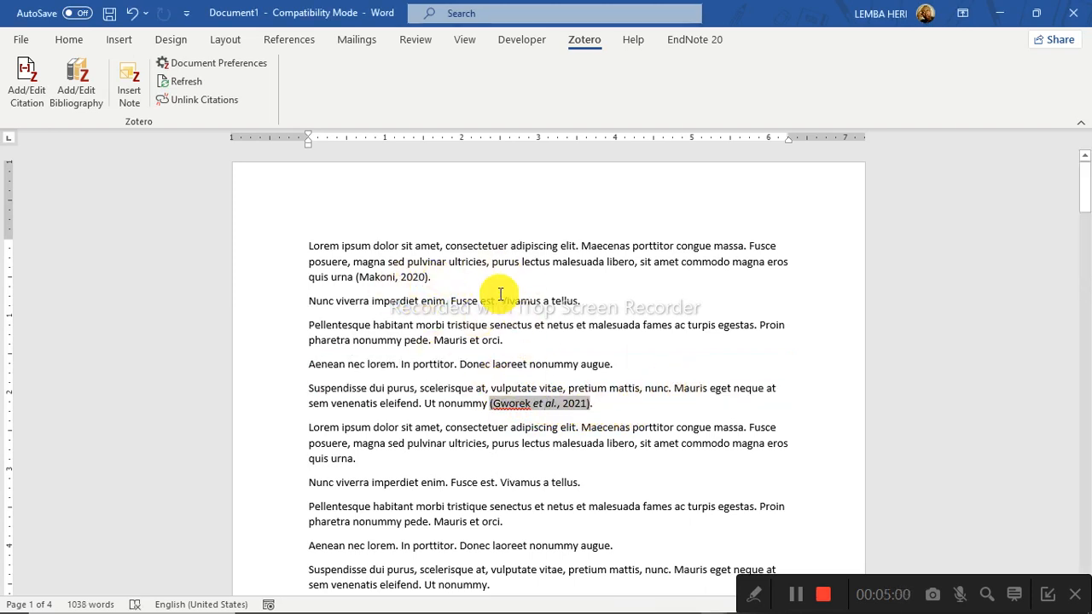
- Add the heading "REFERENCES:" on the blank last page and insert the Zotero bibliography beneath it
{"action": "left_click_drag", "start_coordinate": [1085, 184], "coordinate": [1085, 481]}
{"action": "left_click", "coordinate": [354, 400]}
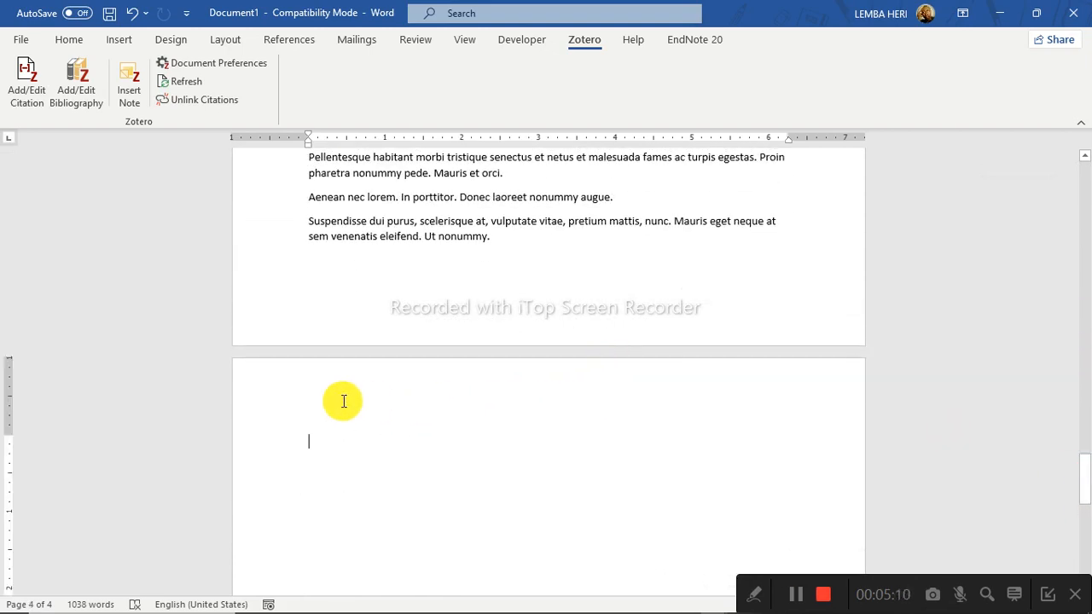
{"action": "key", "text": "Up"}
{"action": "key", "text": "Down"}
{"action": "type", "text": "RE"}
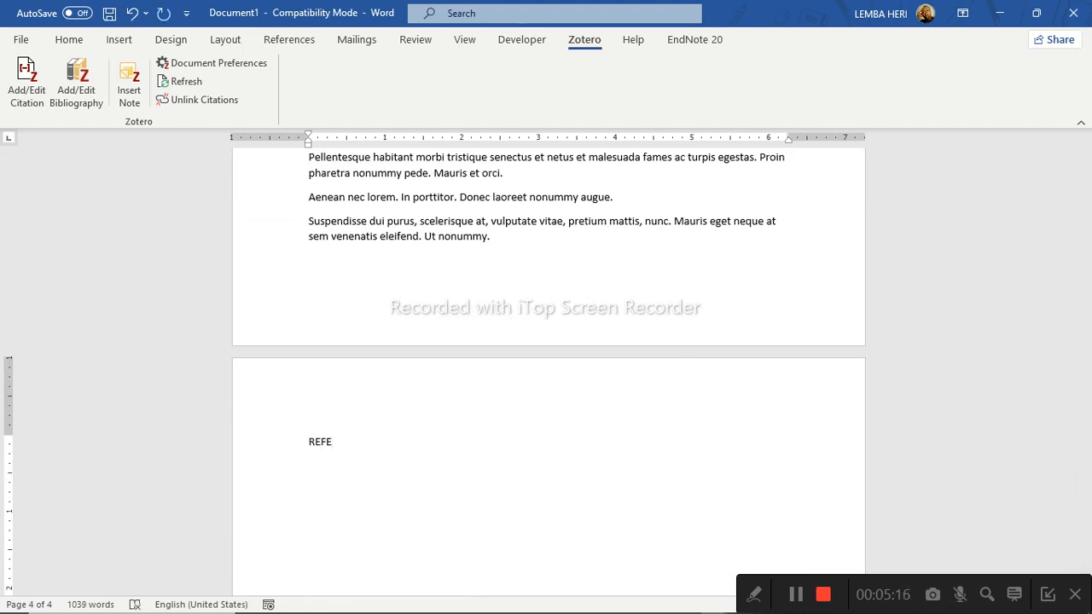
{"action": "type", "text": "FERENCES:"}
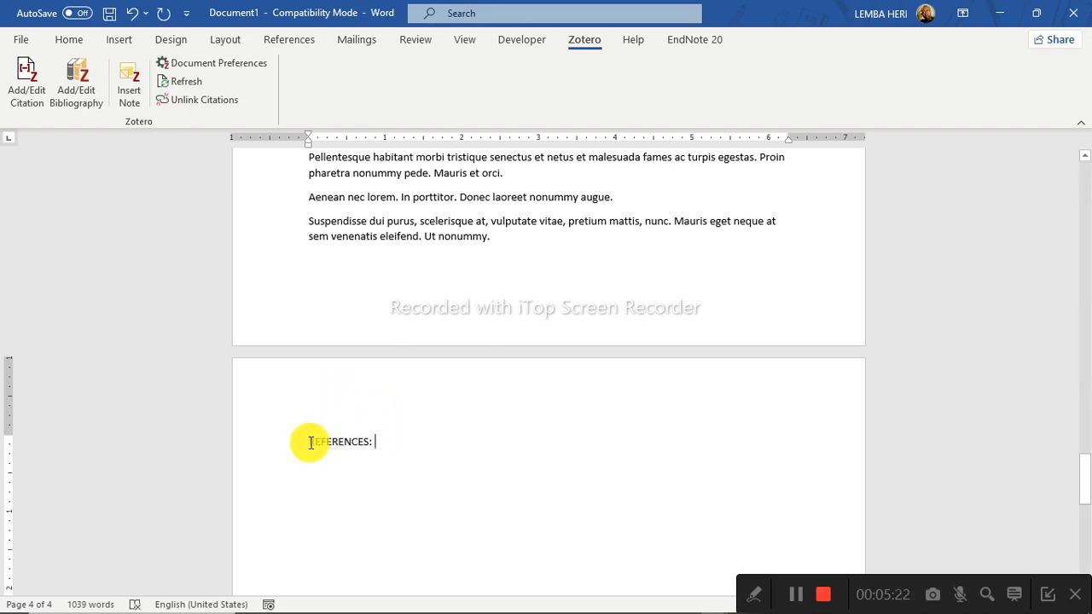
{"action": "key", "text": "Return"}
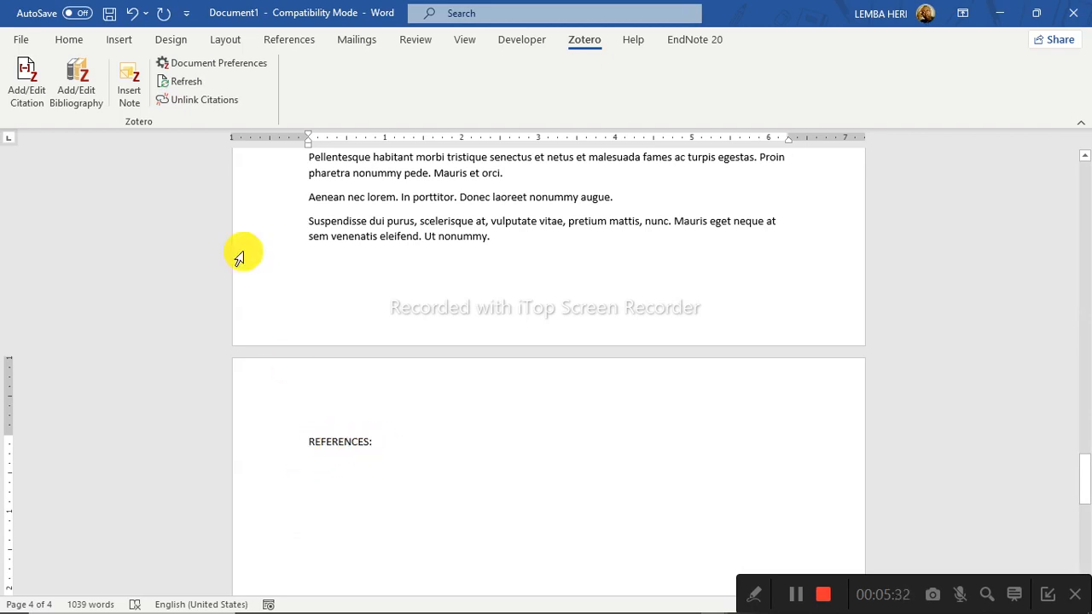
{"action": "left_click", "coordinate": [81, 96]}
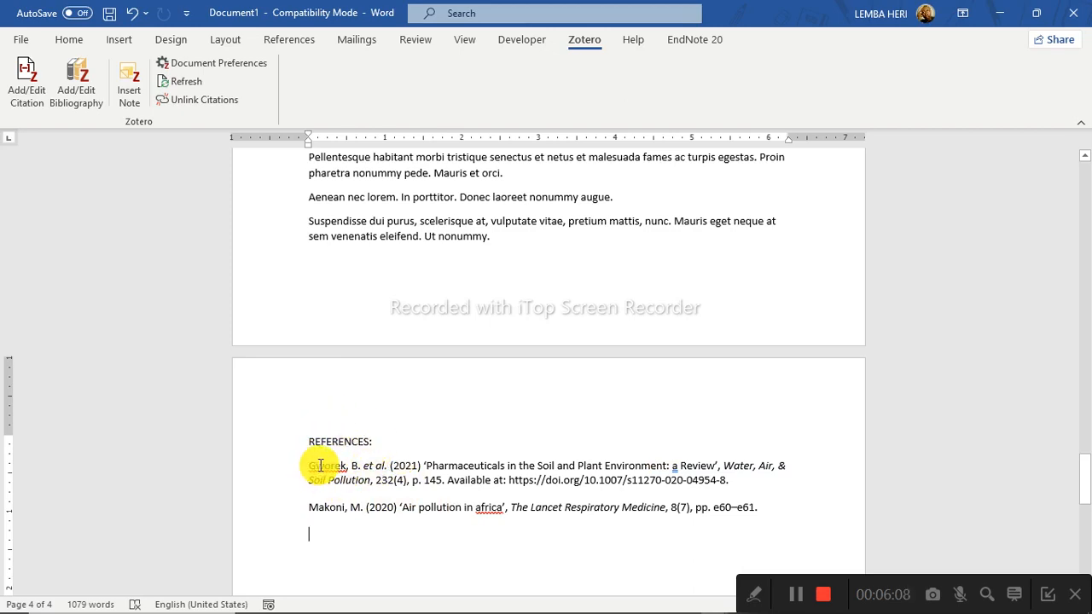
- Make the "REFERENCES:" heading above the bibliography bold
{"action": "left_click_drag", "start_coordinate": [1084, 471], "coordinate": [1082, 424]}
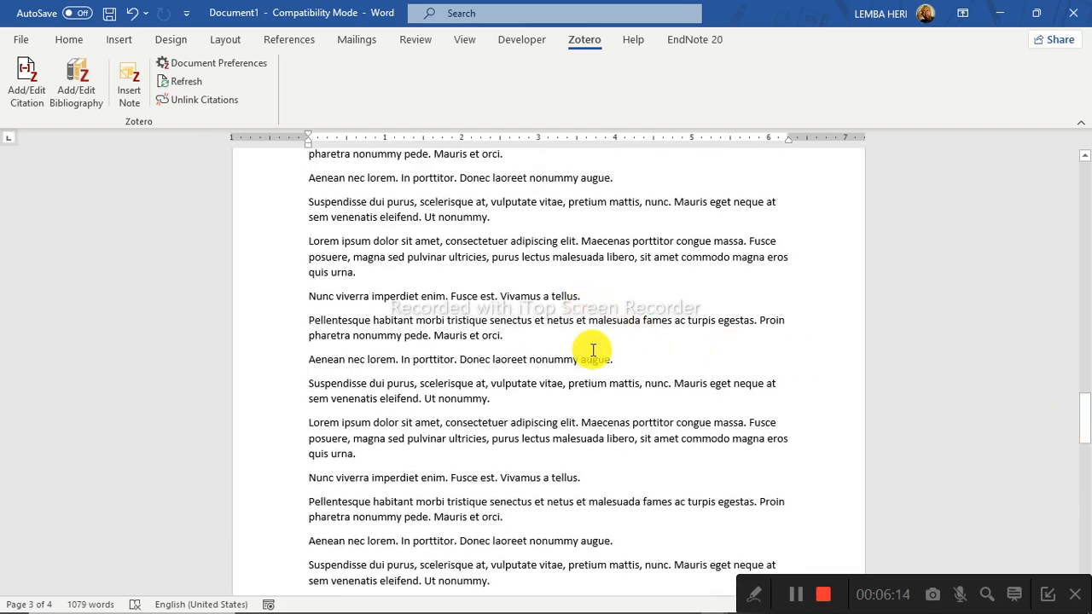
{"action": "left_click_drag", "start_coordinate": [1080, 402], "coordinate": [1087, 467]}
{"action": "left_click", "coordinate": [392, 500]}
{"action": "left_click_drag", "start_coordinate": [391, 500], "coordinate": [312, 495]}
{"action": "key", "text": "ctrl+b"}
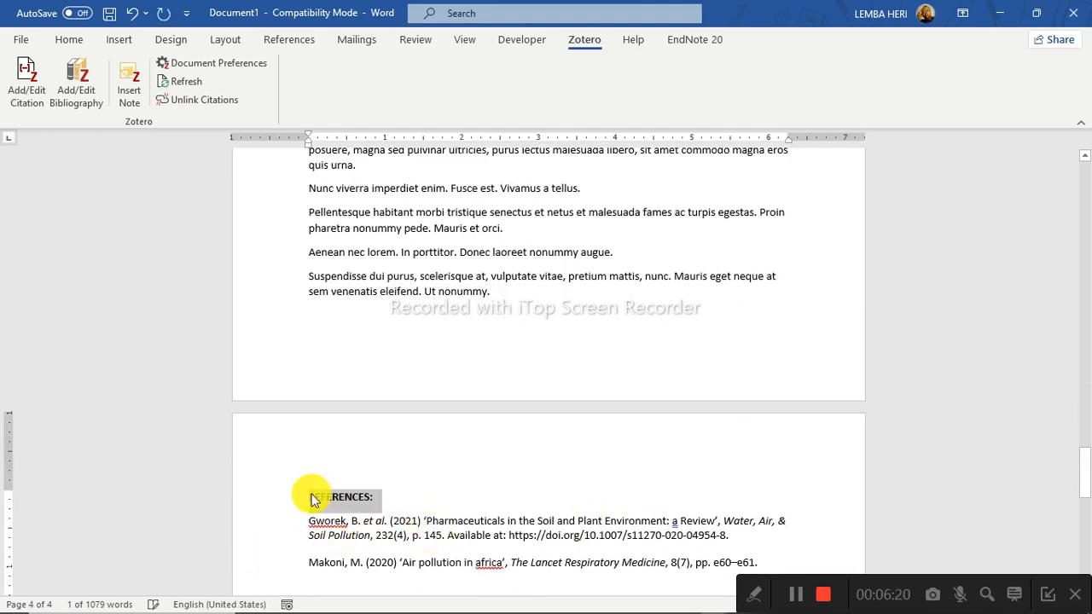
- Cite the 2022 article "Applying data technologies to combat AMR" after "nonummy augue" in page 3's first "Aenean nec lorem" paragraph, searching for "AMR"
{"action": "left_click_drag", "start_coordinate": [1080, 452], "coordinate": [1080, 398]}
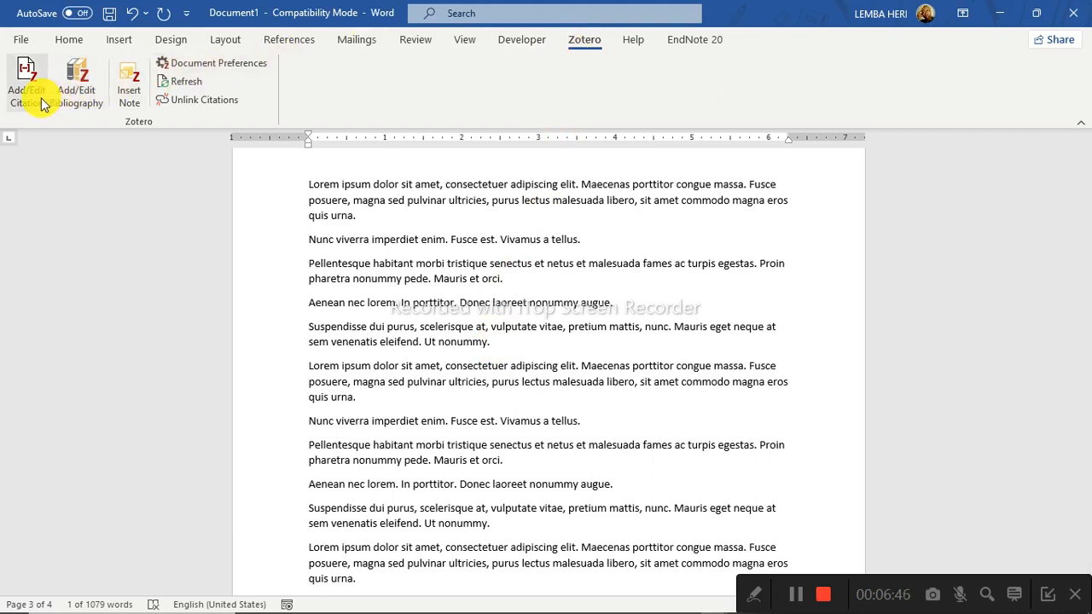
{"action": "left_click", "coordinate": [610, 307]}
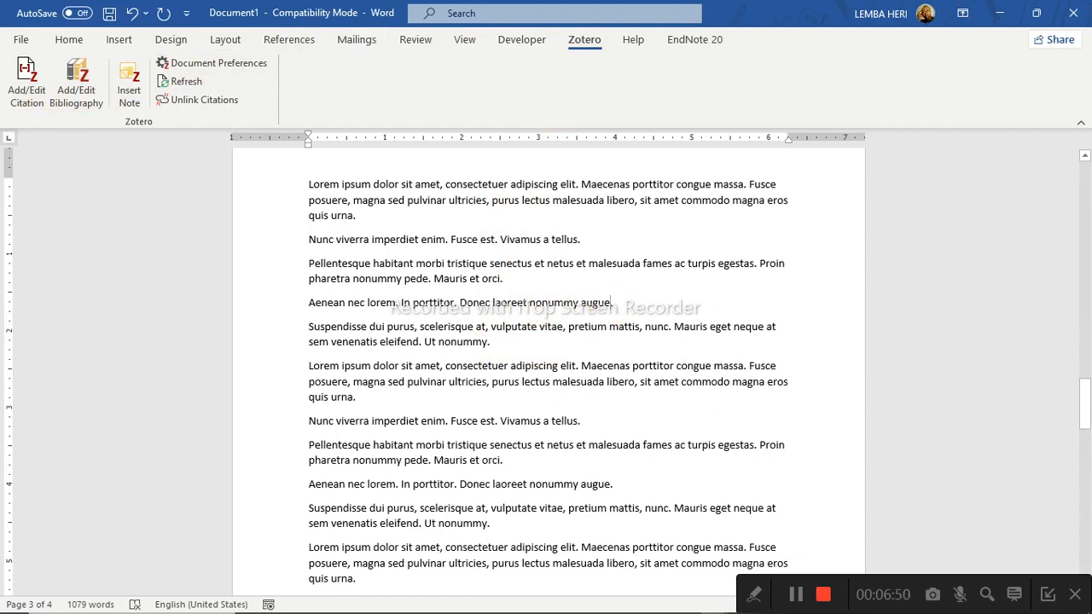
{"action": "left_click", "coordinate": [26, 86]}
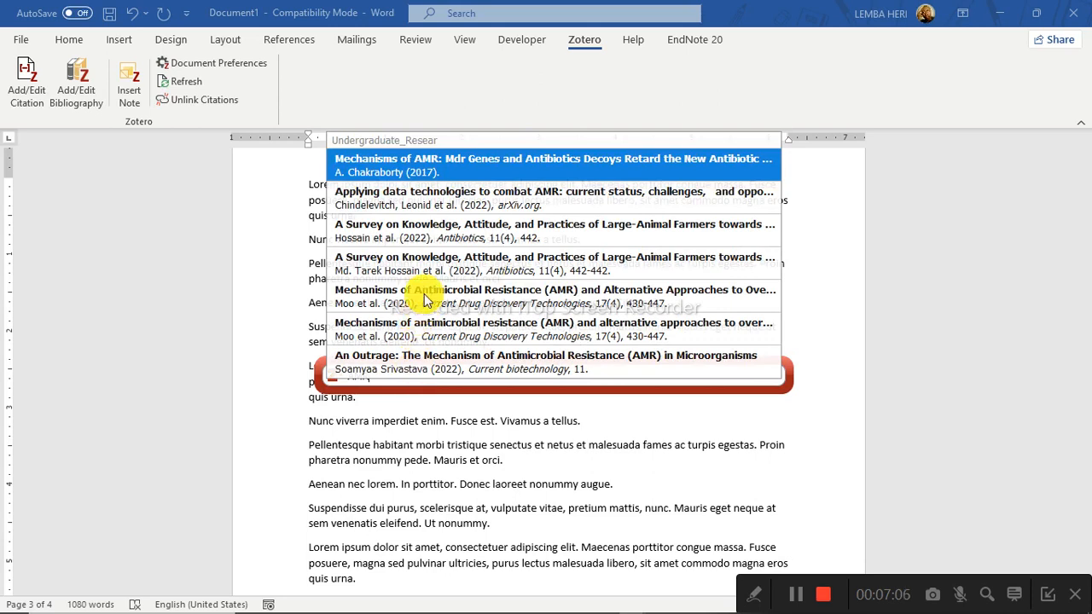
{"action": "left_click", "coordinate": [465, 190]}
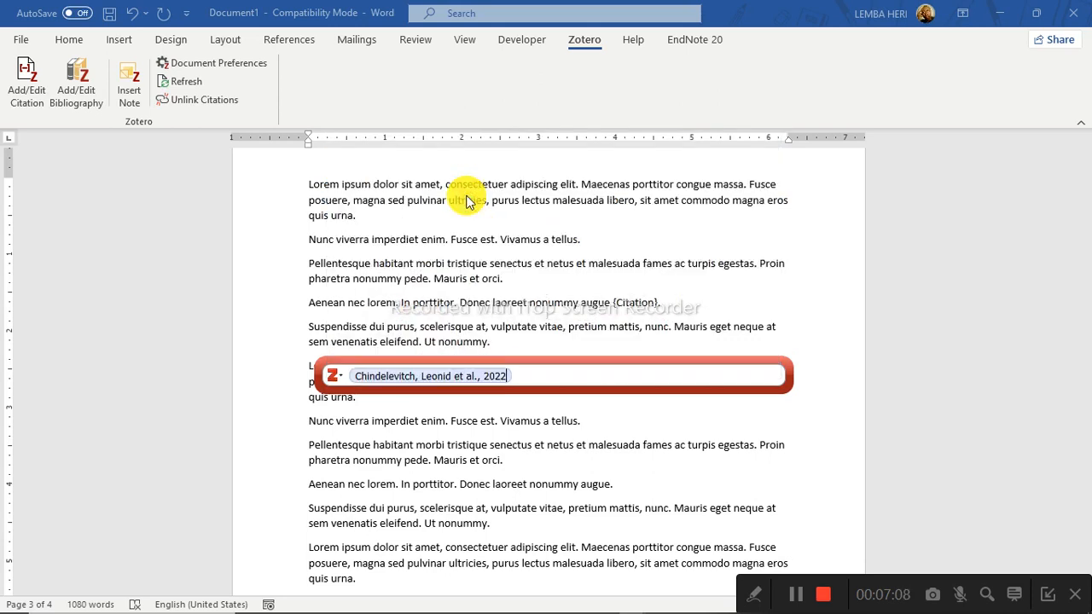
{"action": "key", "text": "Return"}
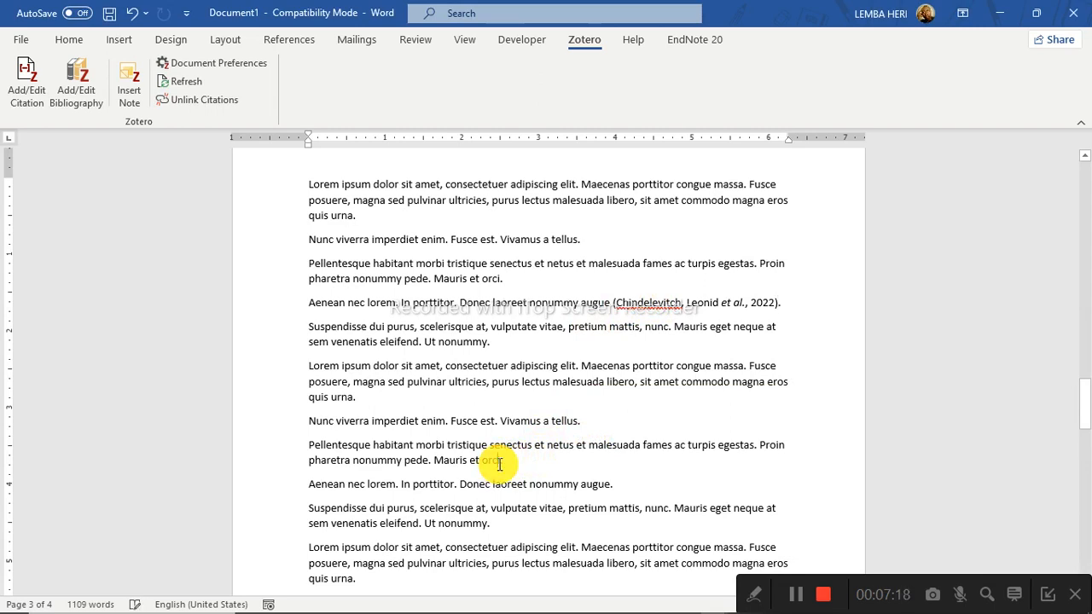
- Search "AMR" and cite the 2022 large-animal farmers survey (Antibiotics, 11(4), 442) after "Mauris et orci" in page 3's second "Pellentesque habitant" paragraph
{"action": "left_click", "coordinate": [500, 465]}
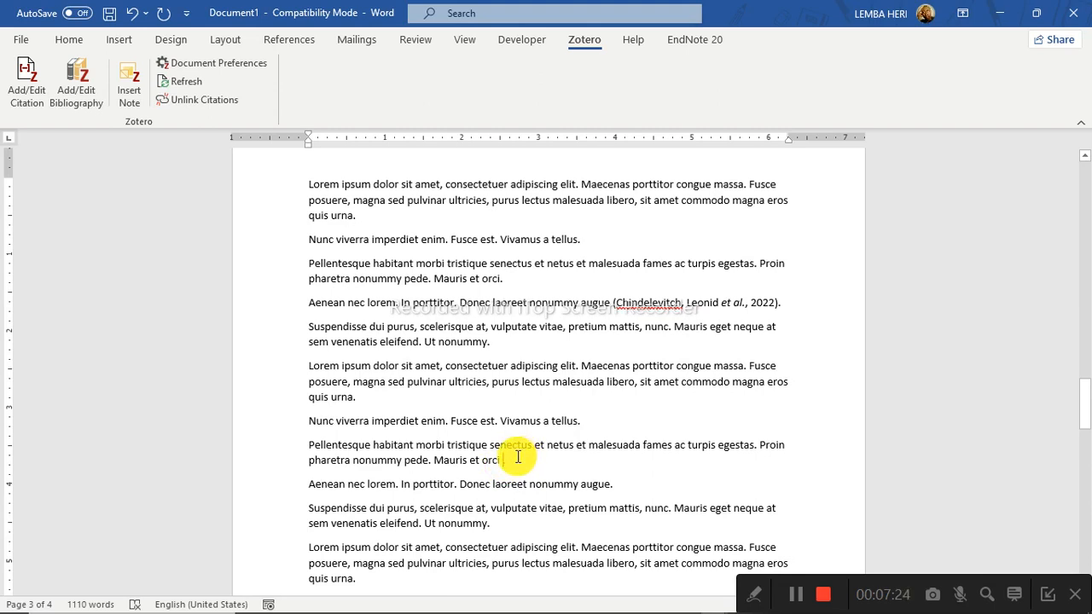
{"action": "left_click", "coordinate": [26, 81]}
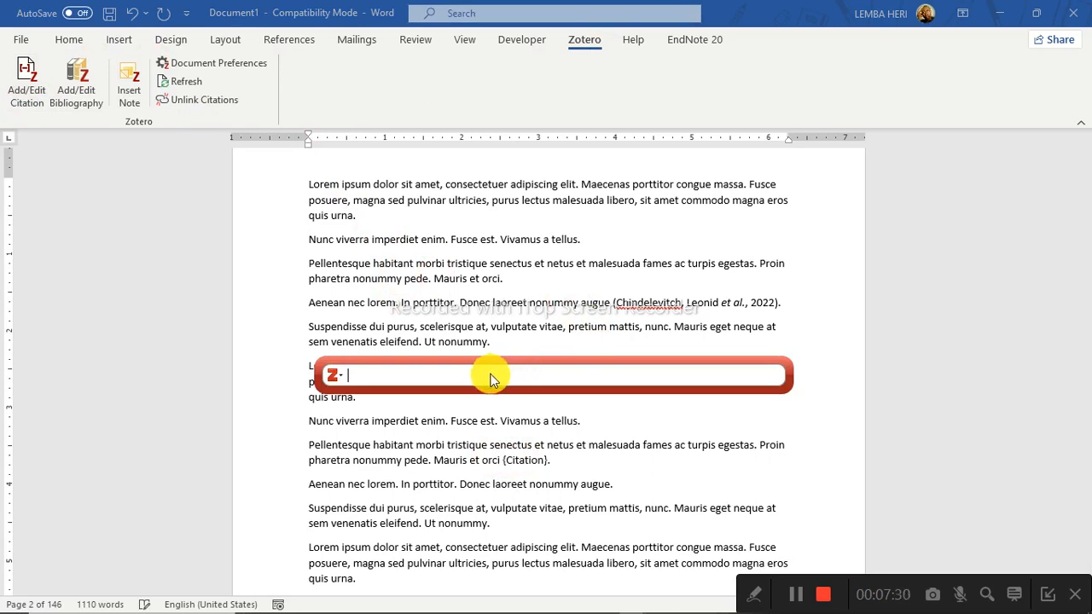
{"action": "type", "text": "AMR"}
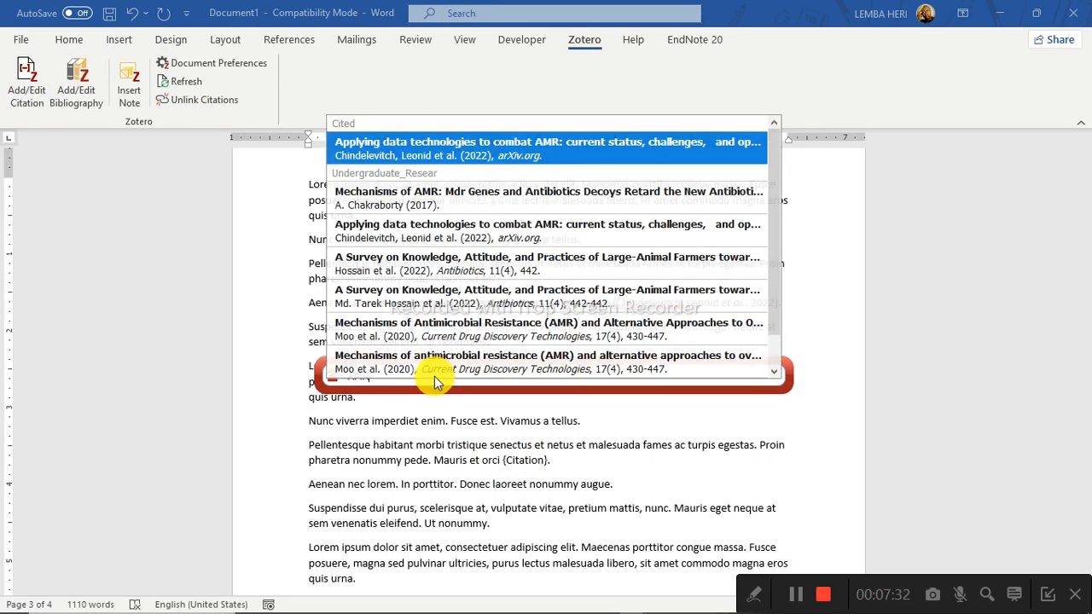
{"action": "left_click", "coordinate": [395, 273]}
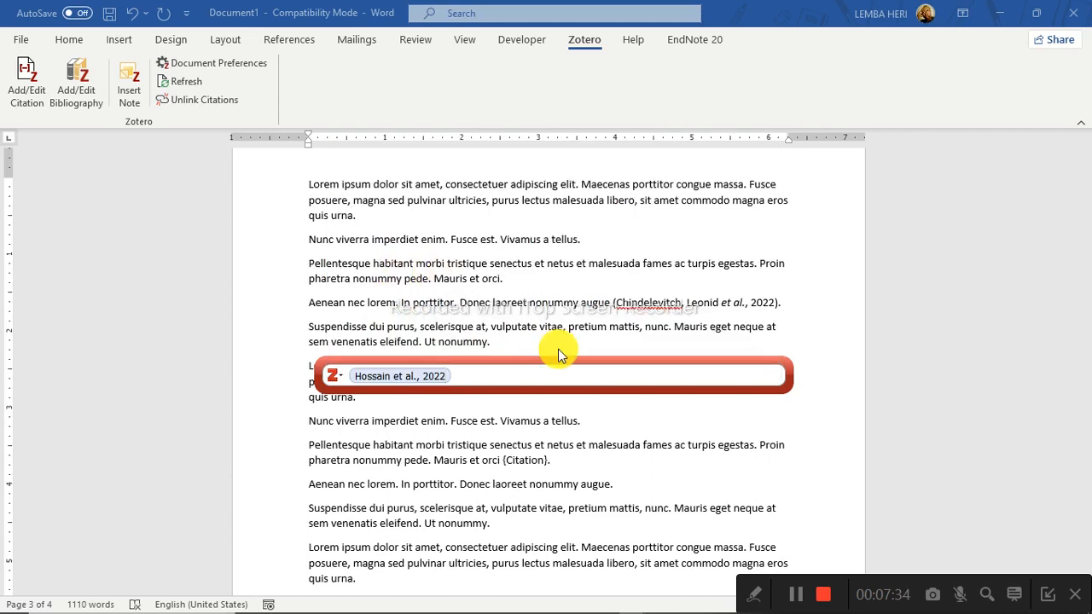
{"action": "key", "text": "Return"}
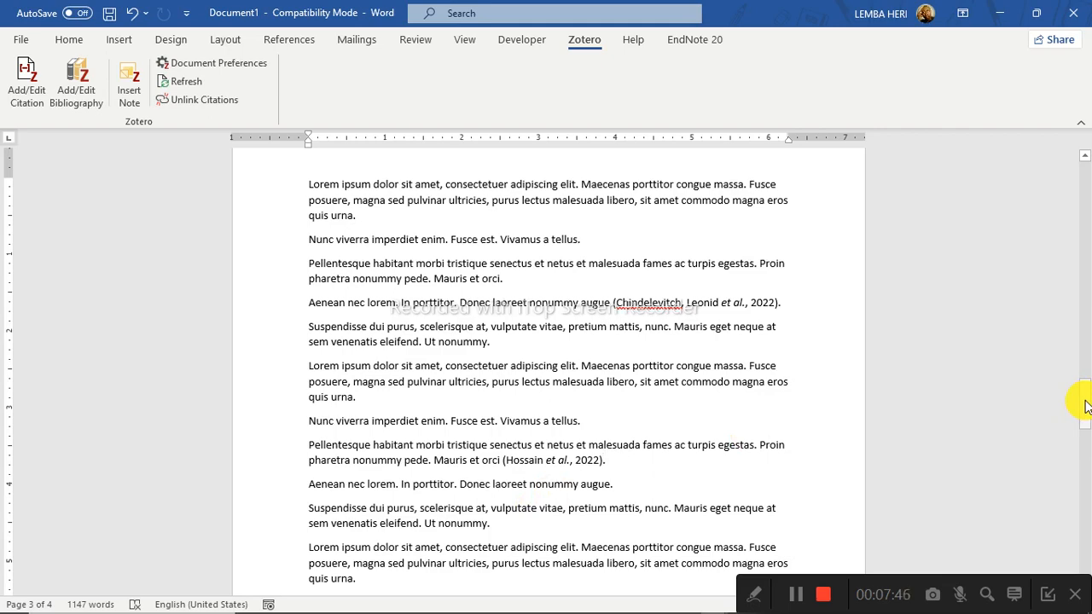
- Search "pharm", cite the 2022 Pan African Medical Journal article after page 3's second "Ut nonummy", and view the reference list
{"action": "left_click_drag", "start_coordinate": [1085, 407], "coordinate": [1087, 417]}
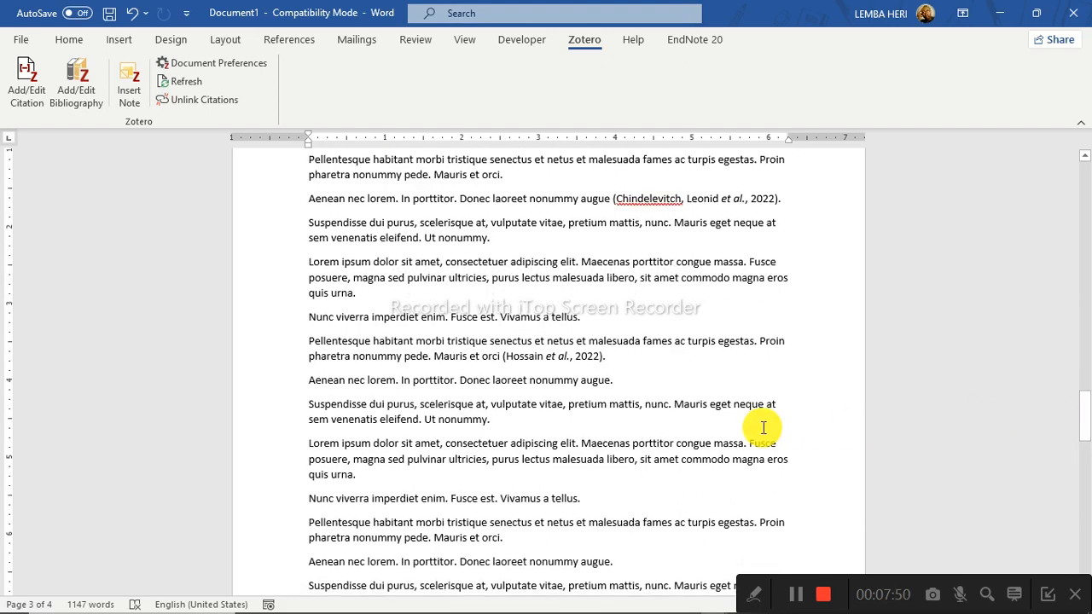
{"action": "left_click", "coordinate": [489, 429]}
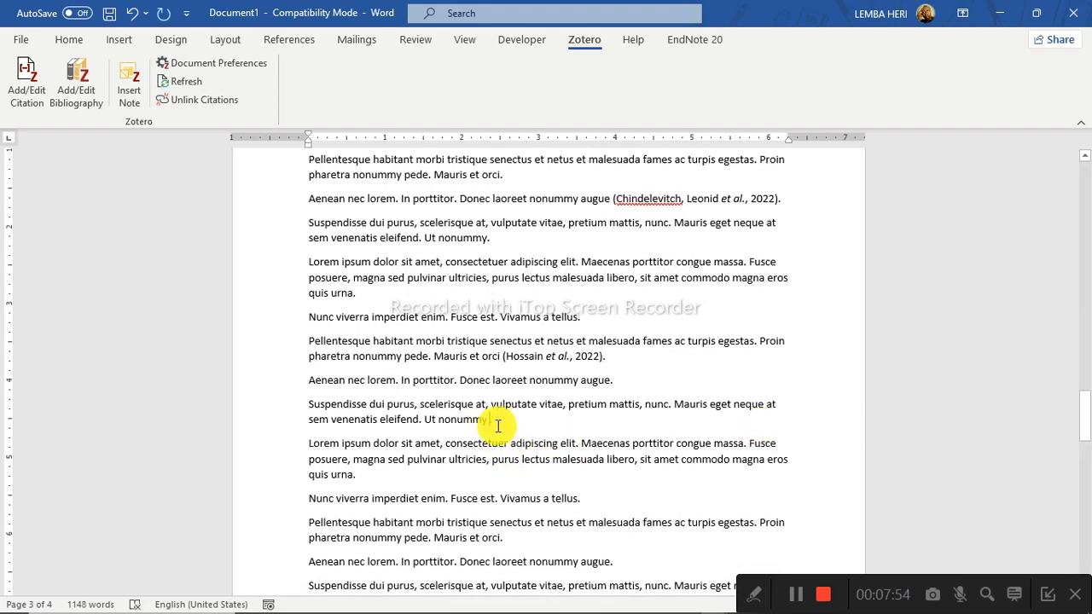
{"action": "left_click", "coordinate": [32, 79]}
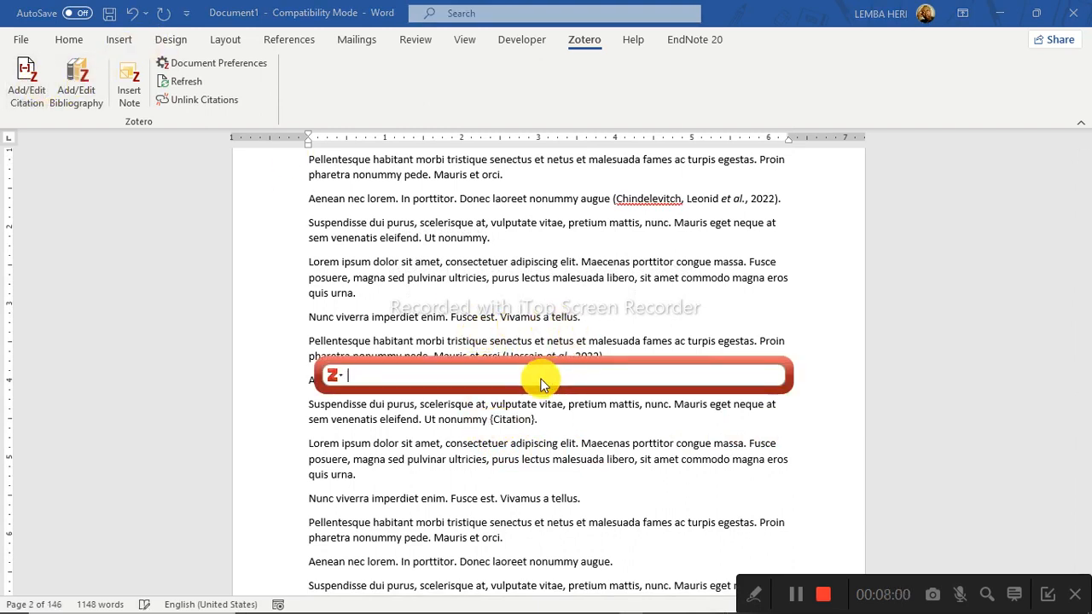
{"action": "type", "text": "pharm"}
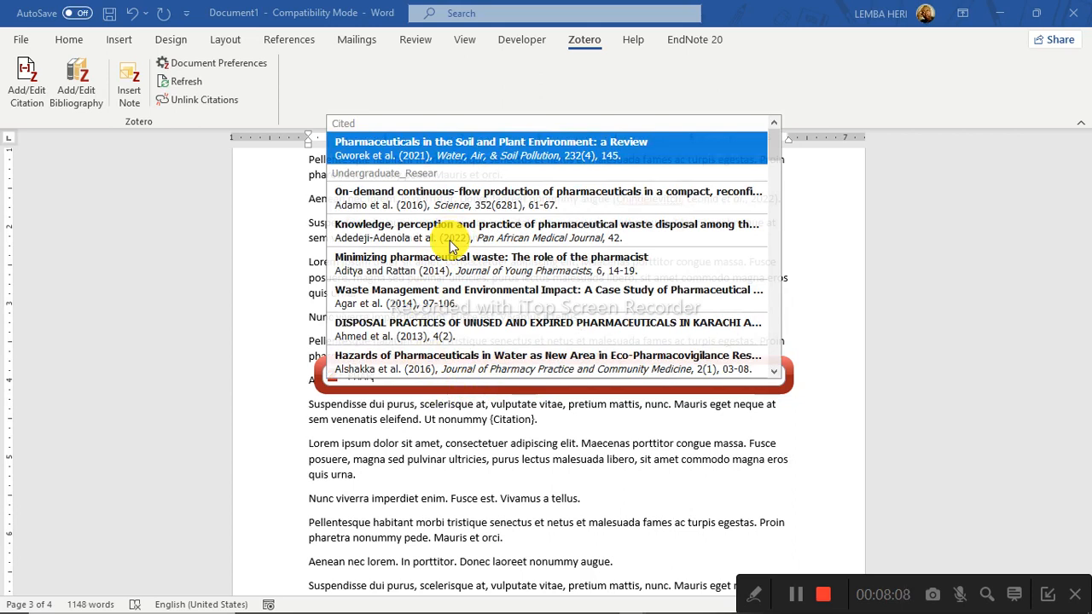
{"action": "left_click", "coordinate": [452, 245]}
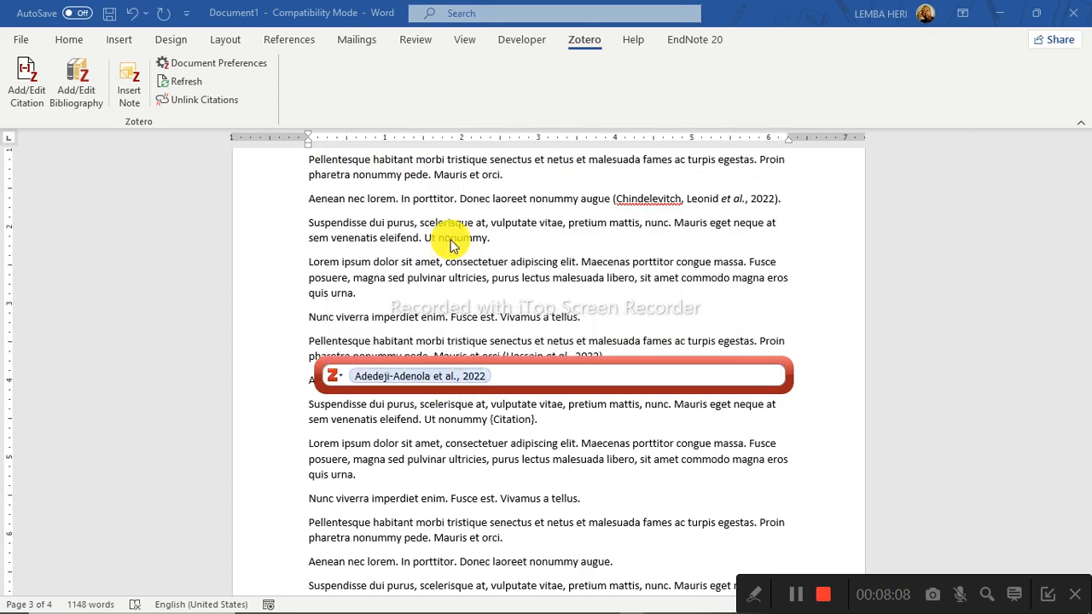
{"action": "key", "text": "Return"}
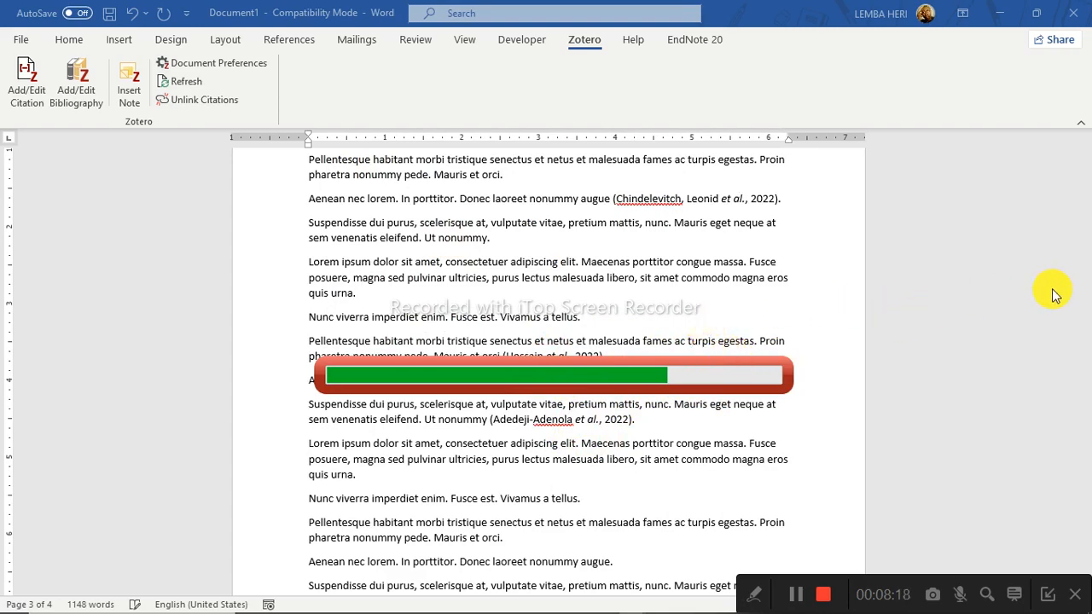
{"action": "left_click_drag", "start_coordinate": [1082, 405], "coordinate": [1084, 489]}
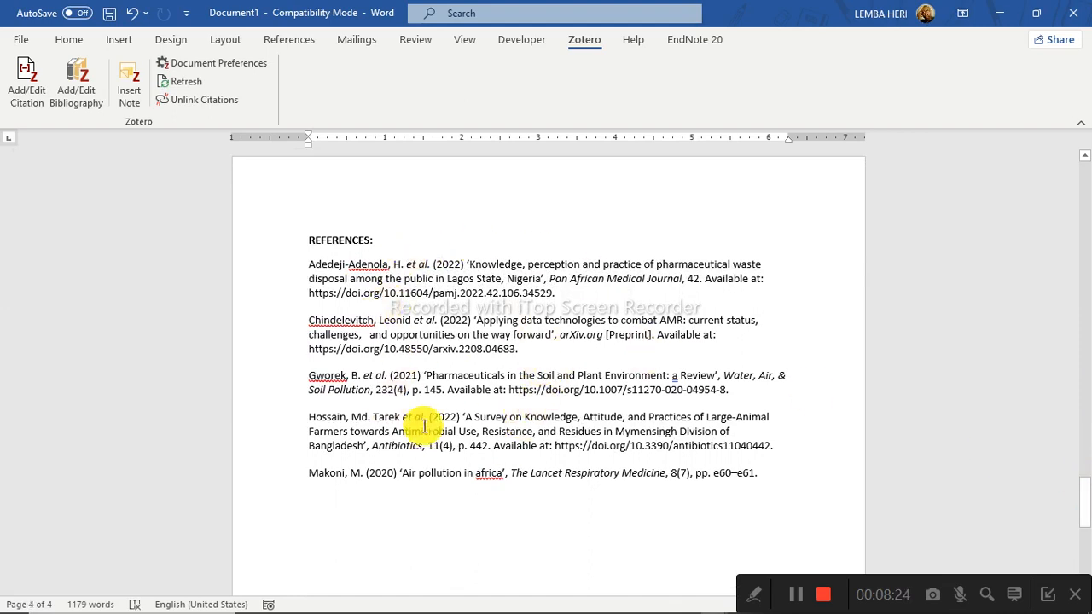